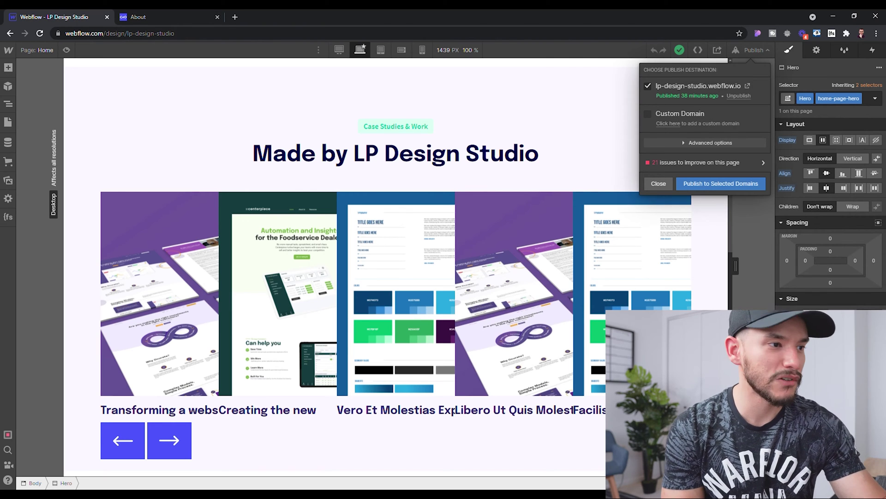
Step: Open the settings of the Case Studies CMS collection to review its existing fields
click(10, 141)
click(10, 141)
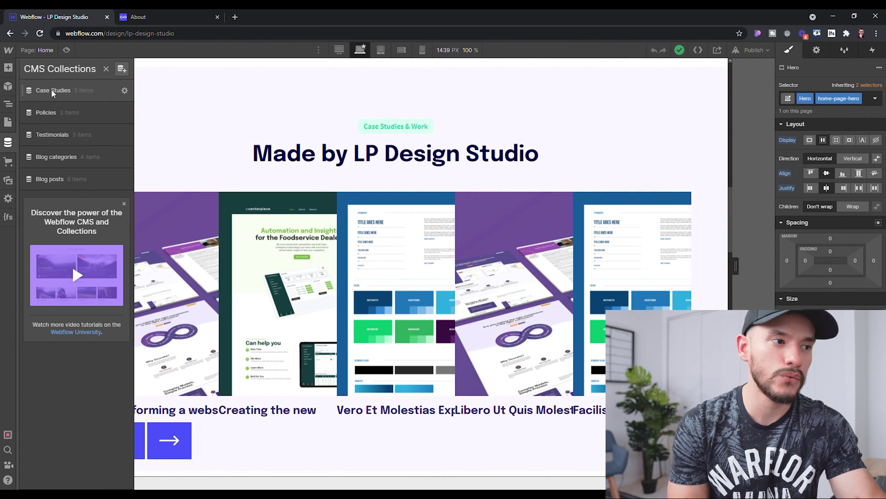
click(124, 91)
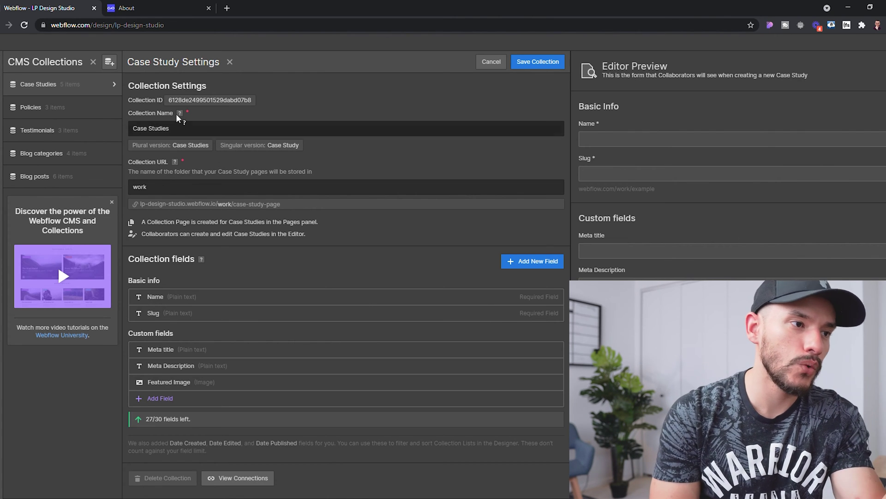
Step: Start a new CMS collection named Company Type
click(110, 61)
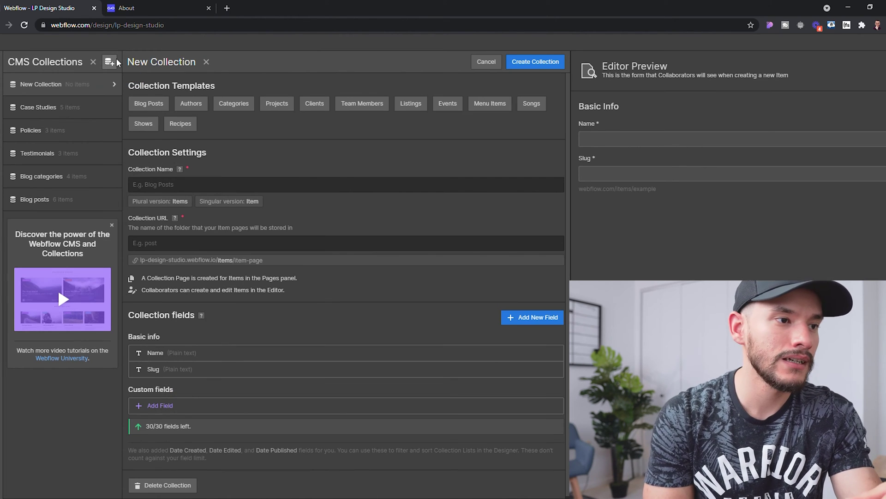
click(215, 185)
text(C)
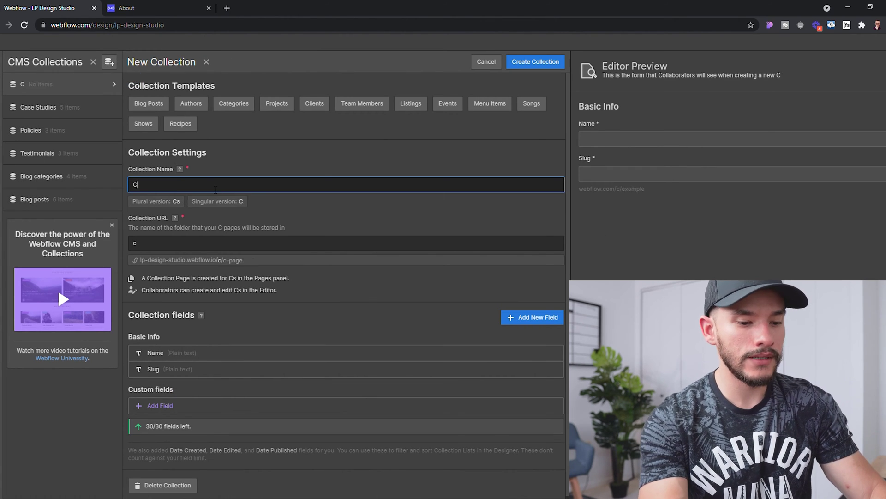
text(ompany Type)
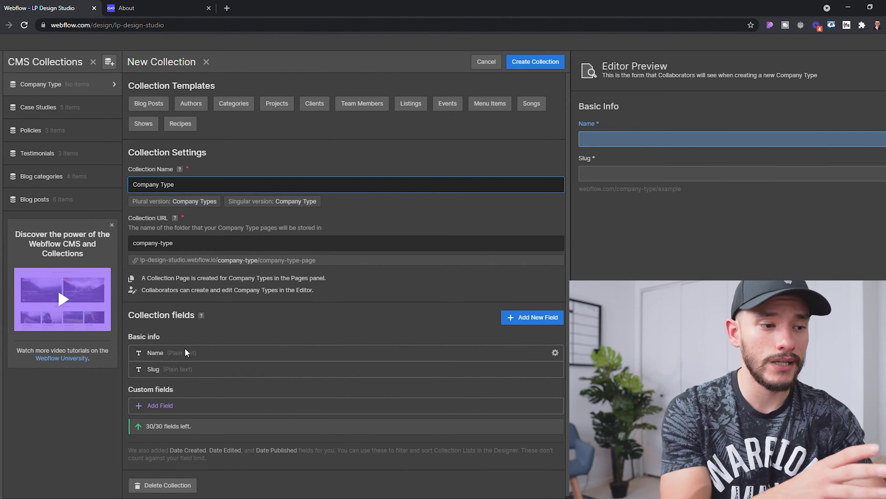
Step: Add a Color-type custom field labelled Color to the Company Type collection, and create the collection
click(172, 406)
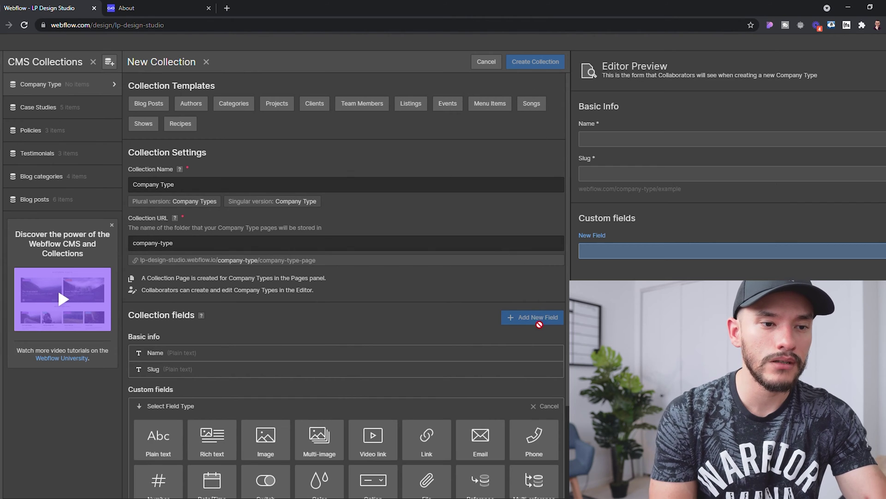
scroll(233, 317, down, 3)
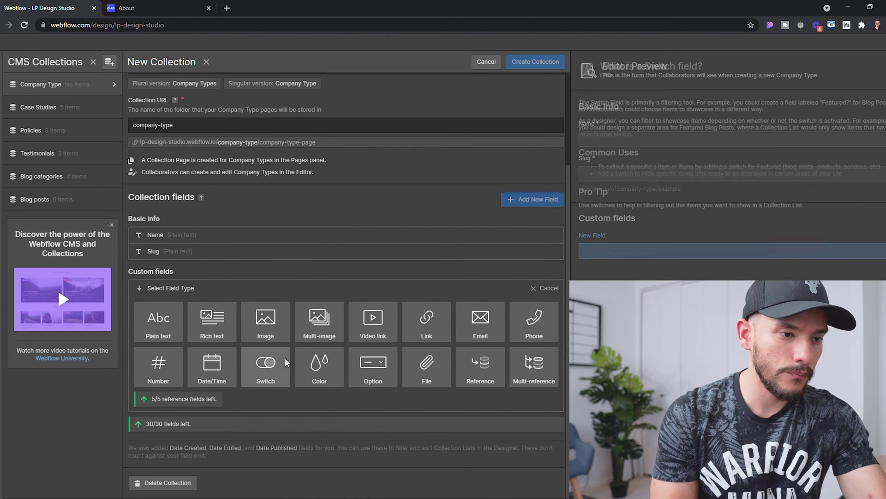
click(318, 367)
text(C)
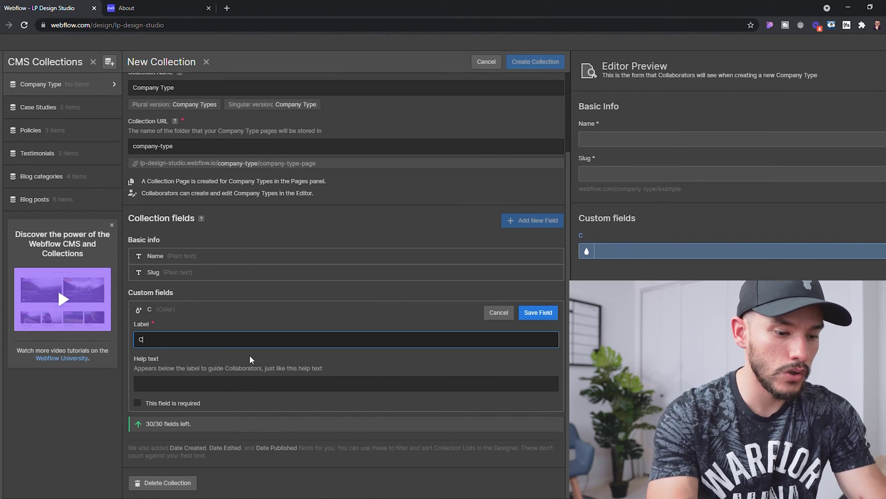
text(olor)
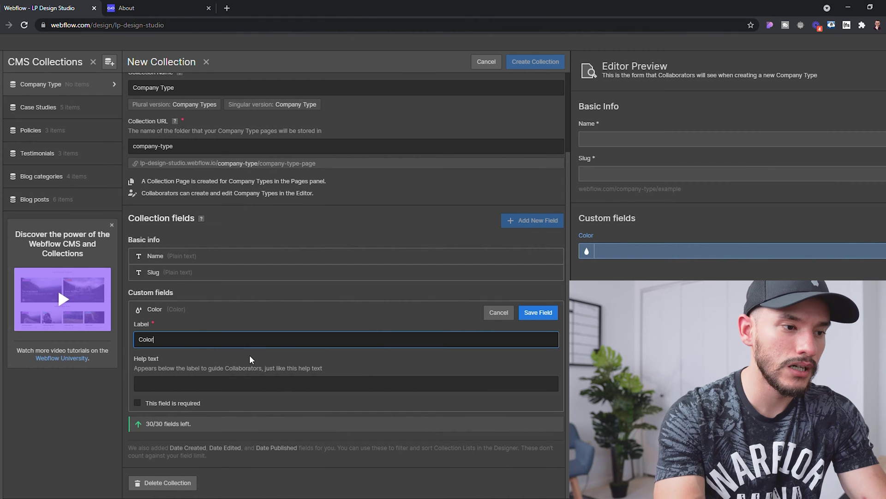
click(540, 313)
click(538, 67)
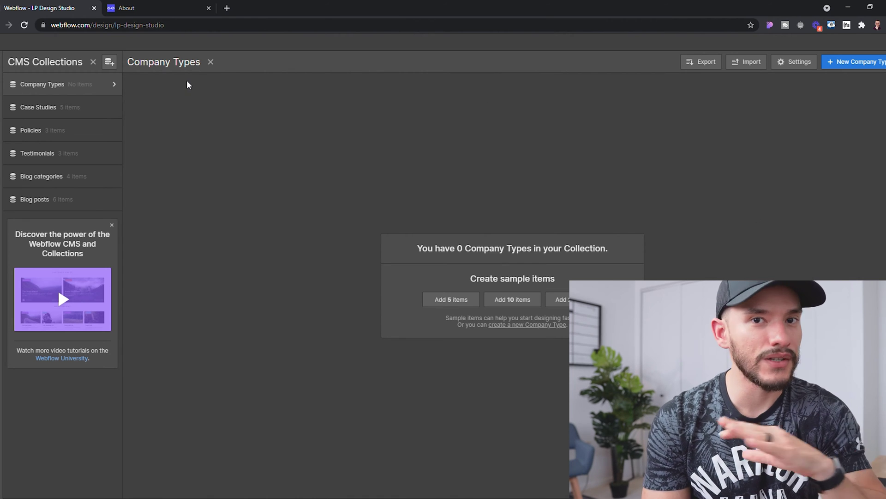
Step: Create another CMS collection named Work Type with only the basic fields
click(110, 63)
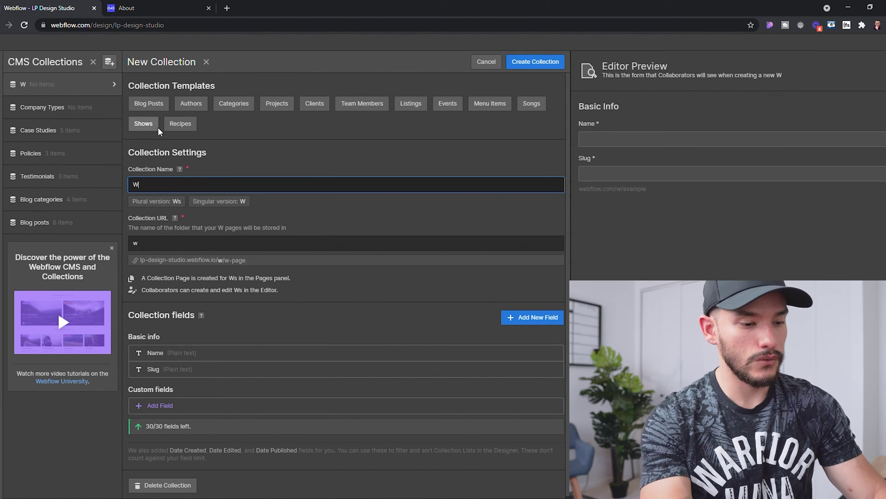
text(Work Type)
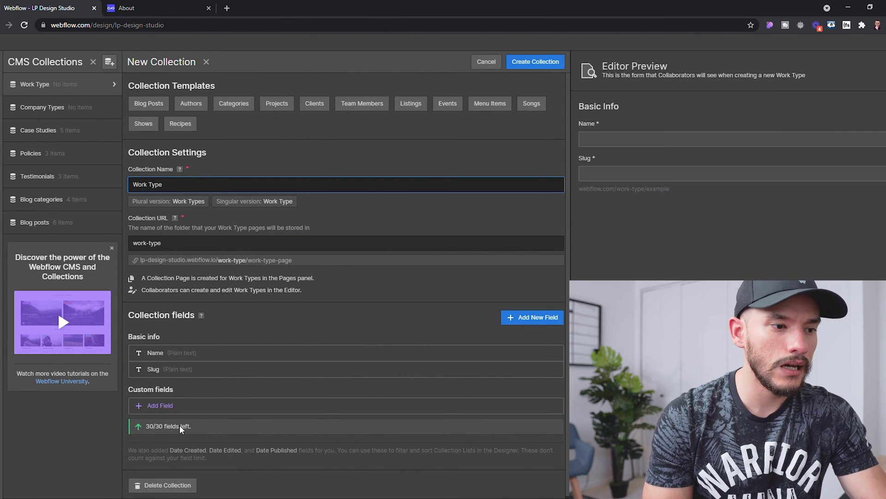
click(550, 61)
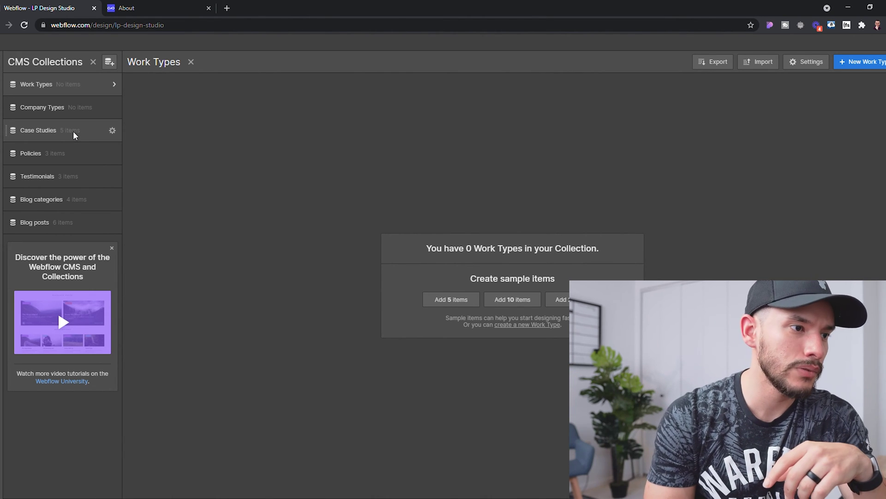
Step: In the Case Studies collection settings, add and save a plain text field labelled Goal Title 1
click(82, 129)
click(112, 131)
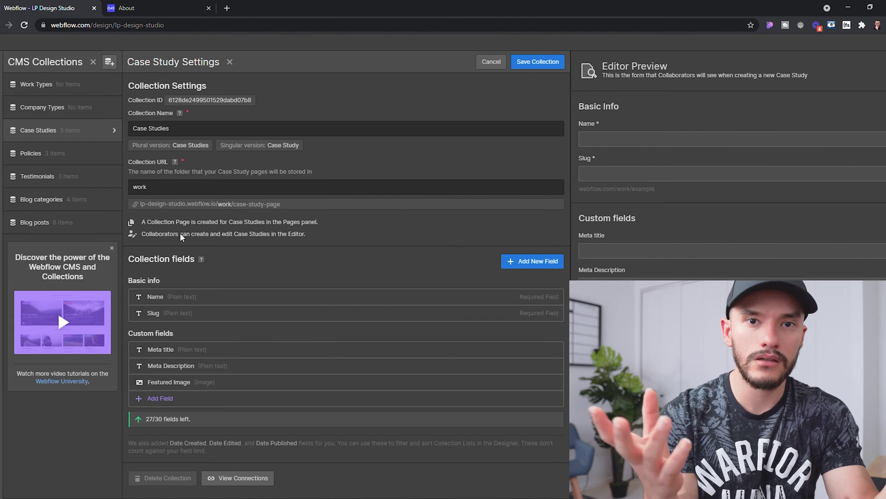
click(164, 398)
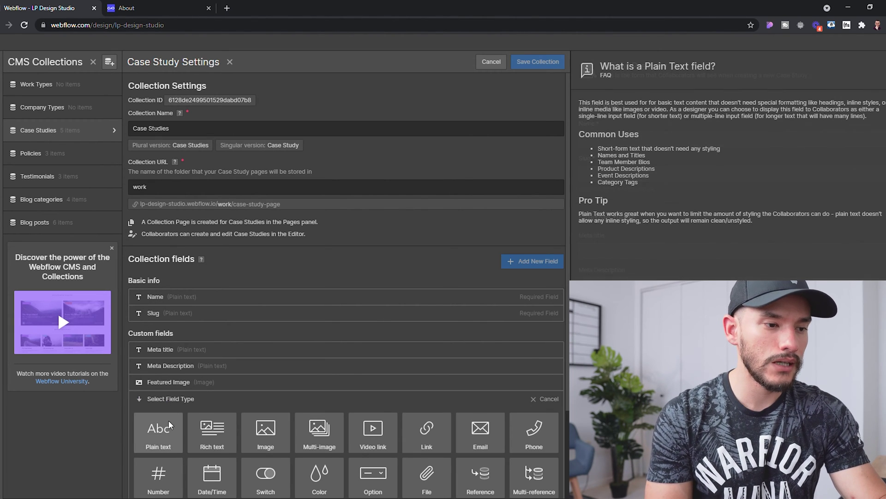
click(159, 436)
mouse_move(157, 437)
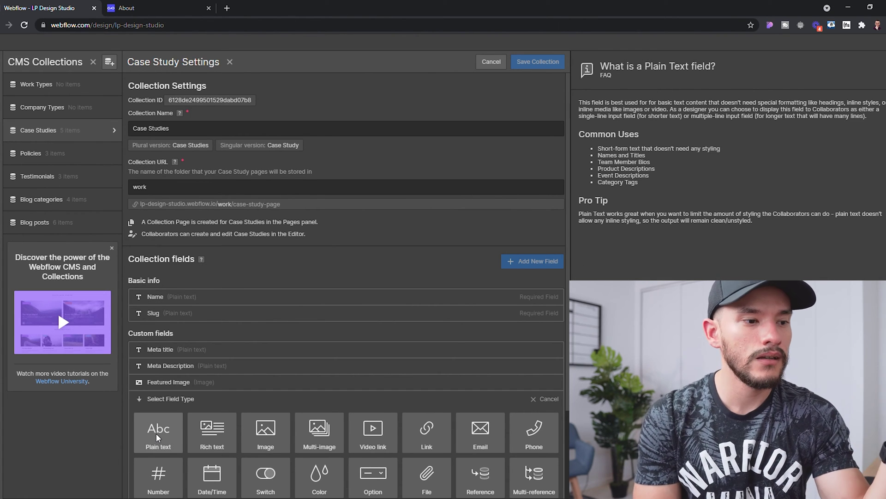
click(157, 437)
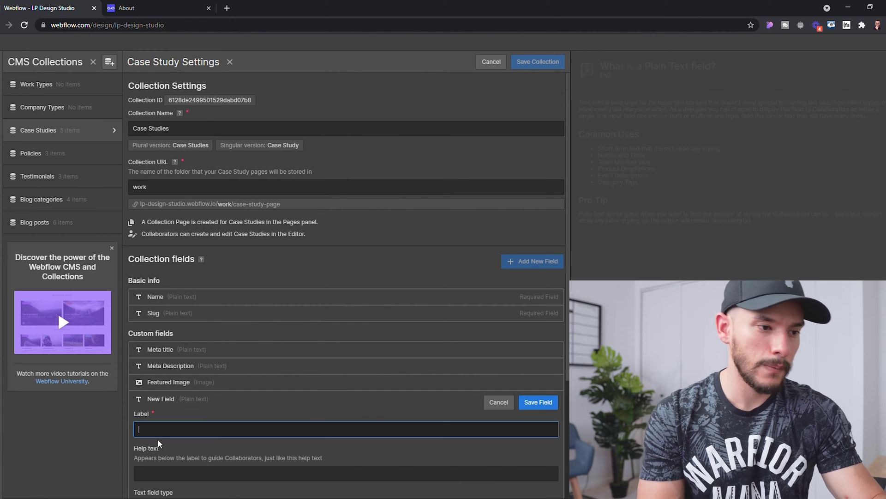
text(Goal Title 1)
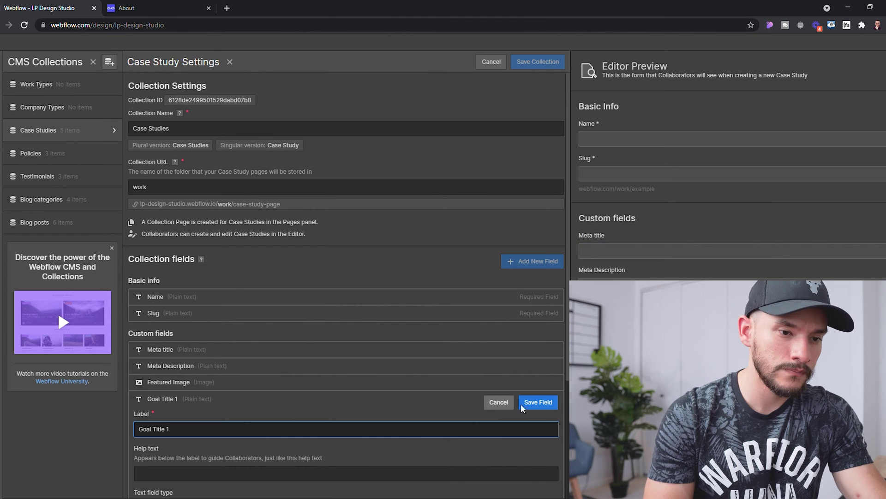
click(544, 402)
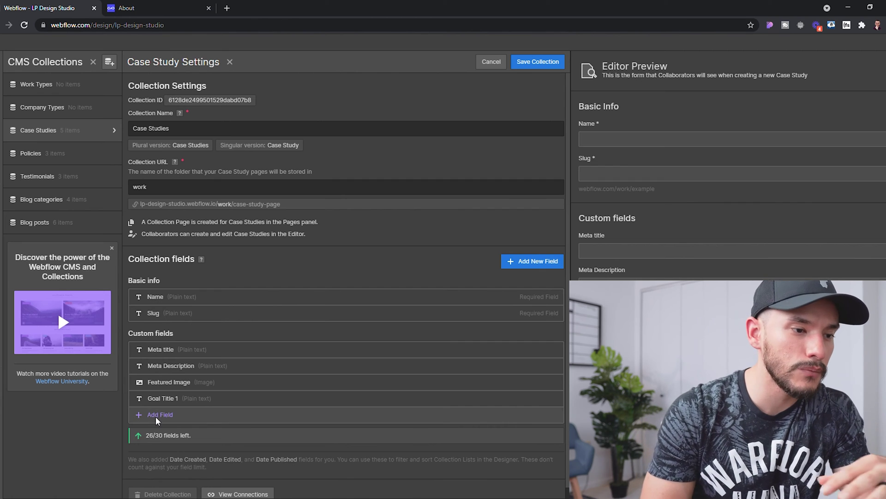
Step: Add a plain text field labelled Goal Description to the Case Studies collection and save the field
click(156, 414)
click(159, 448)
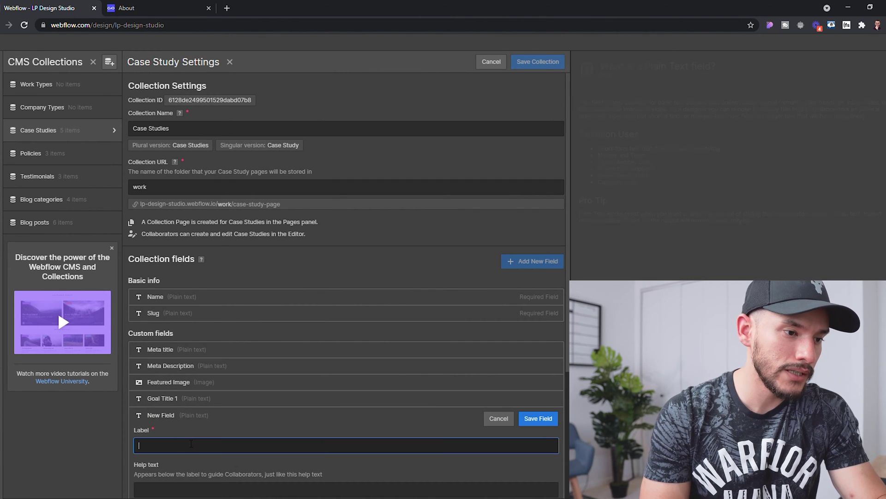
text(Goal )
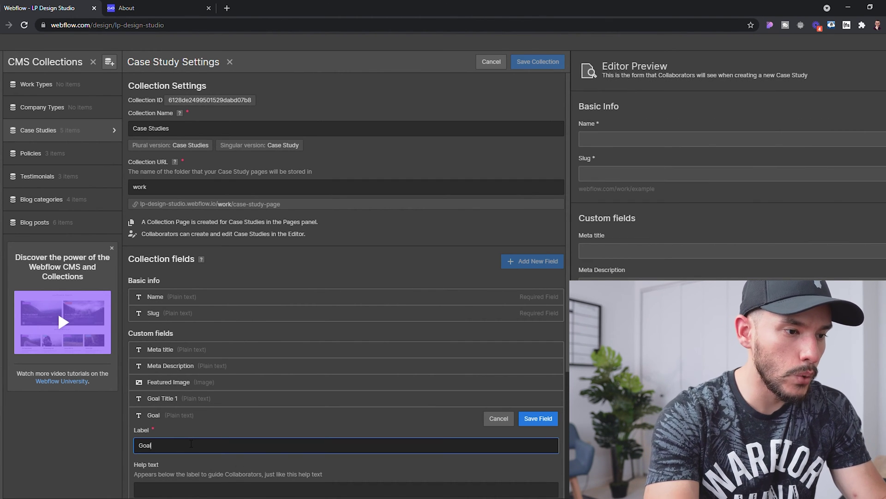
text(1)
key(BackSpace)
text(Title)
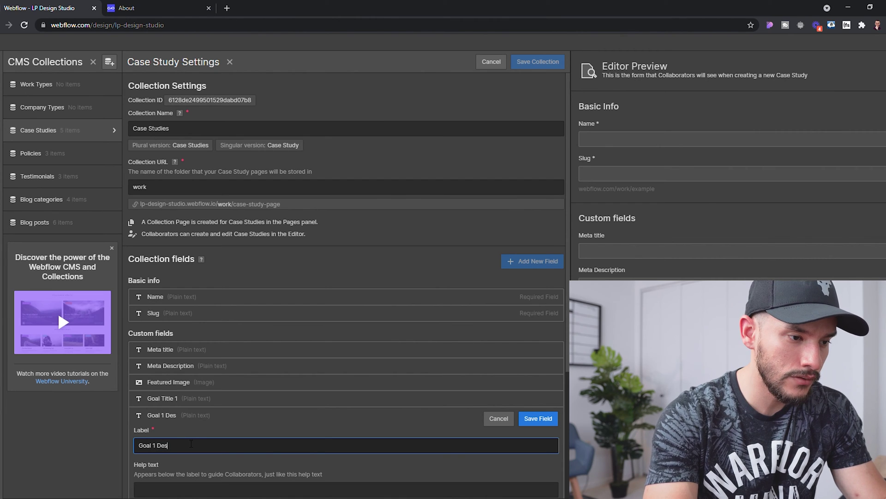
key(BackSpace)
key(BackSpace)
key(BackSpace)
key(BackSpace)
key(BackSpace)
text(1De)
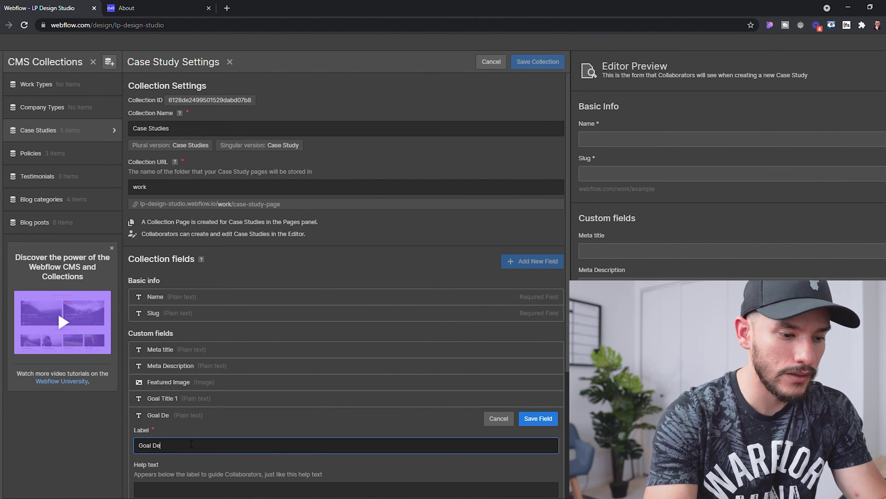
text(scription)
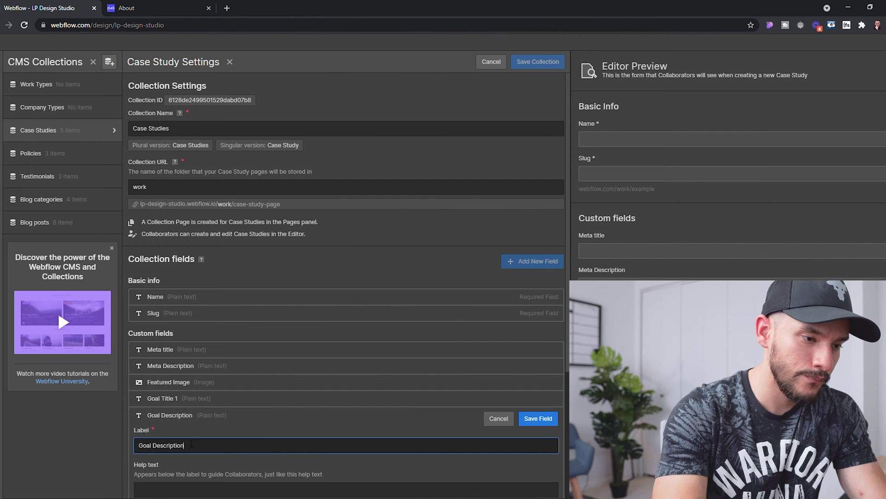
key(Return)
Step: Add a plain text field labelled Goal Title 2 to the Case Studies collection and save the field
click(160, 430)
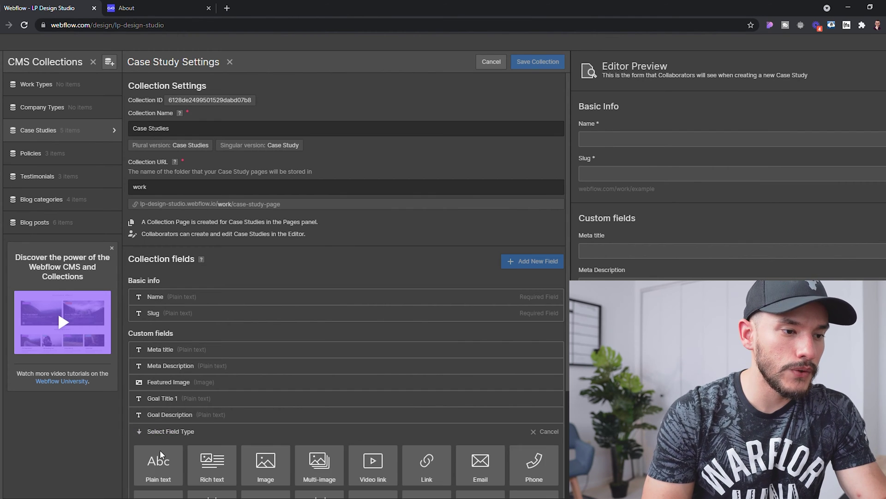
click(163, 452)
text(Goal Title 2)
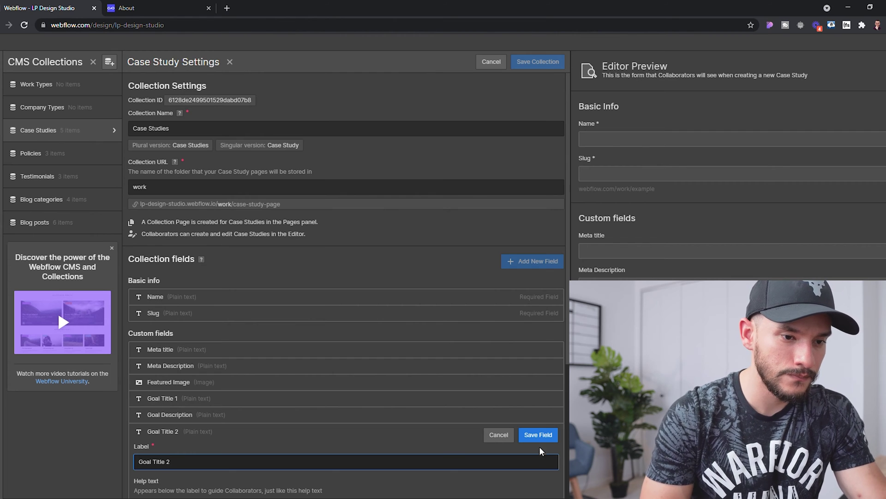
click(539, 434)
Step: Add a single-line plain text field labelled Goal Description 2 to the Case Studies collection and save it
click(162, 446)
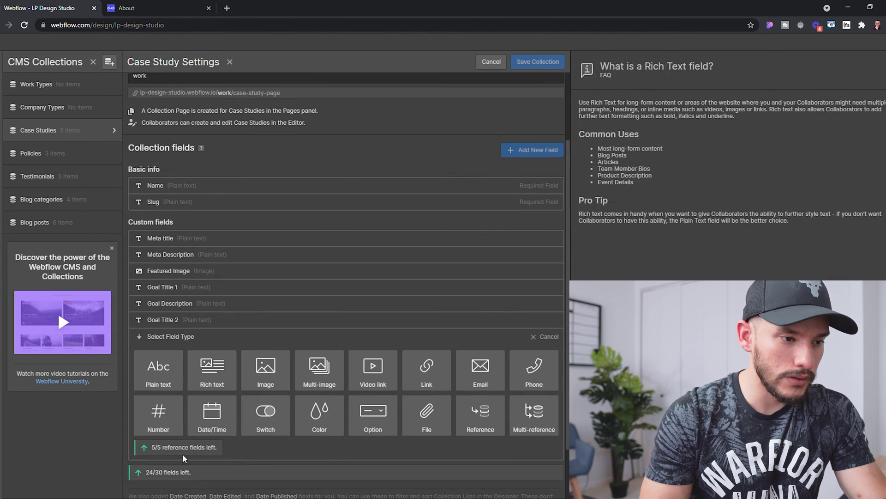
click(164, 352)
text(Goal )
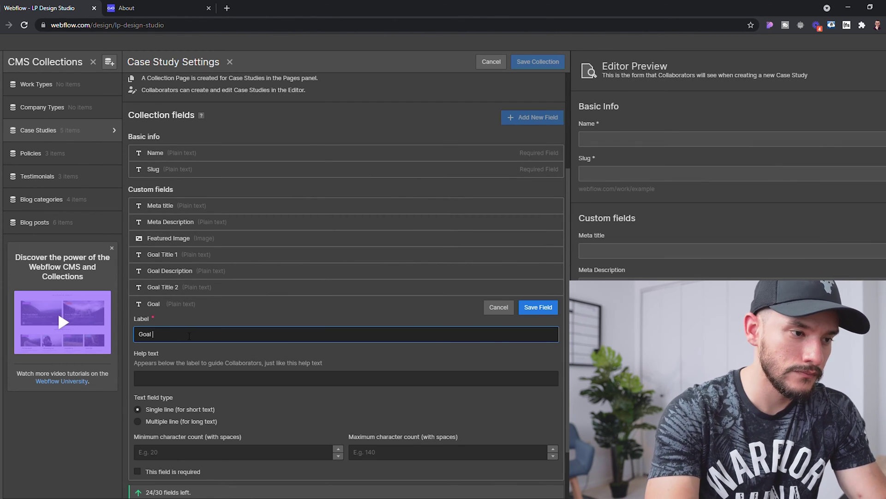
text(Description)
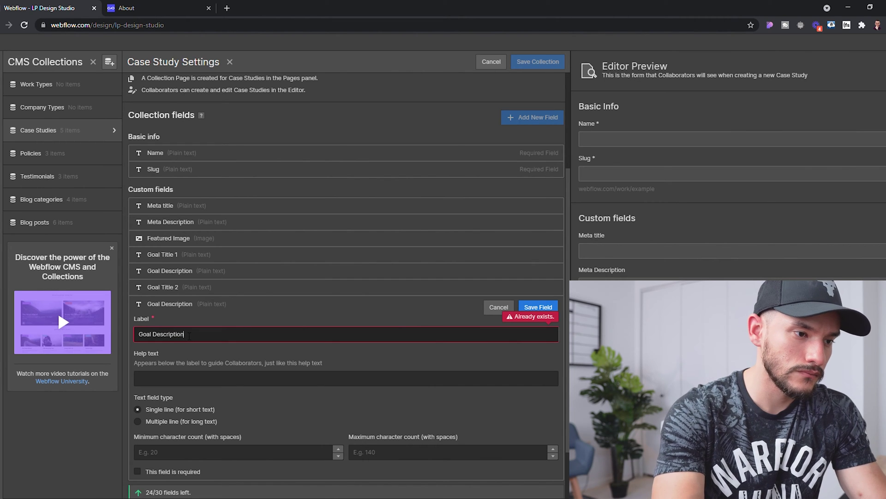
text( 2)
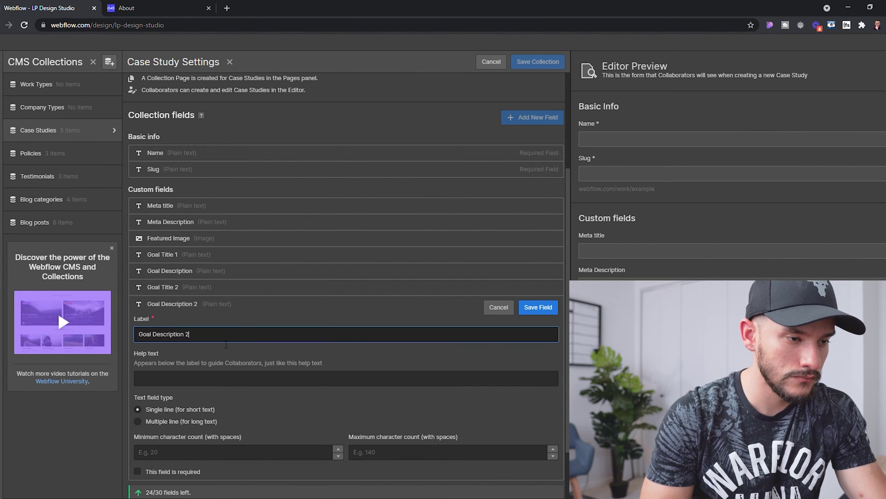
click(556, 307)
Step: Add a plain text field labelled Goal Title 3 to the Case Studies collection and save the field
click(157, 400)
click(170, 425)
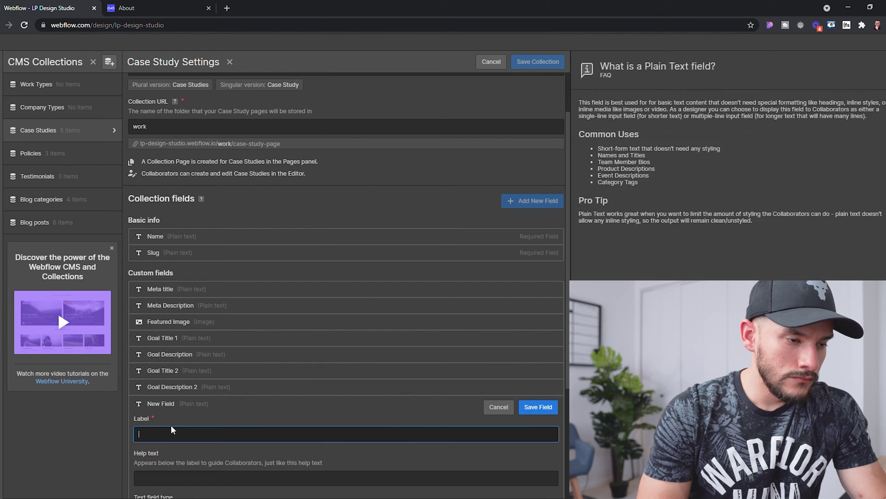
text(Goal title)
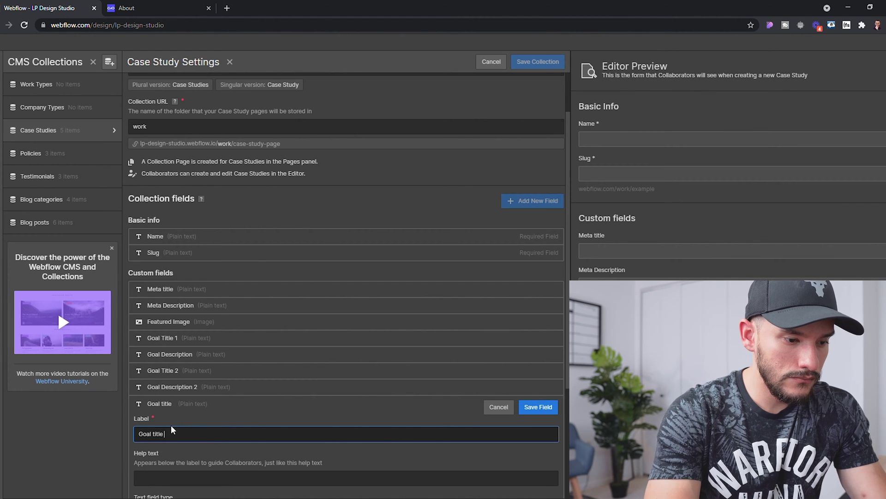
text( 3)
click(154, 434)
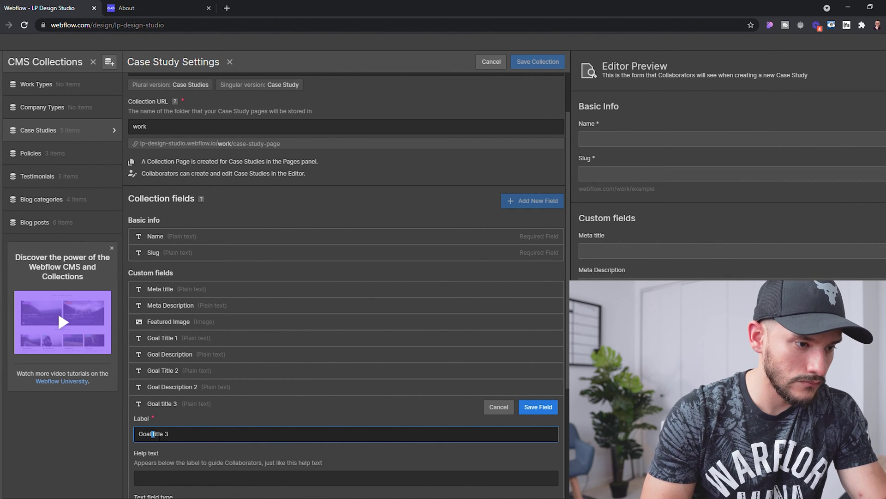
drag(171, 434, 157, 434)
text(Title)
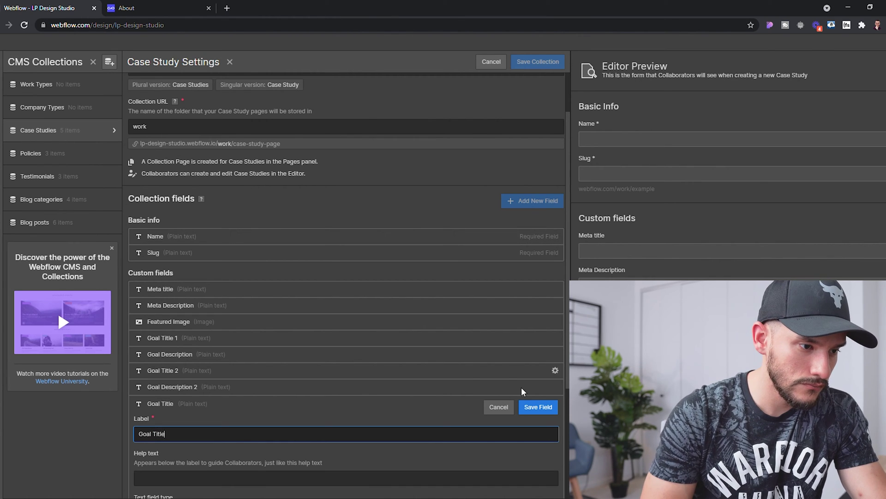
text( 3)
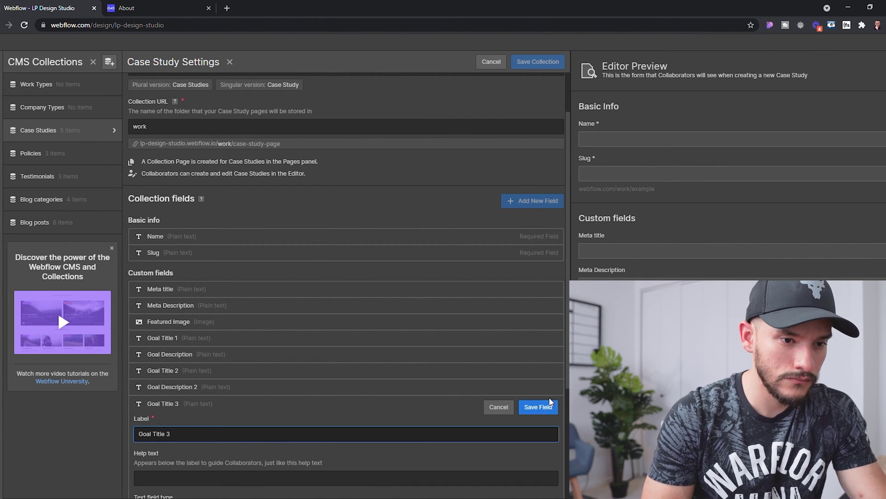
click(538, 407)
Step: Add a plain text field labelled Goal Description 3 to the Case Studies collection and save it
click(156, 420)
click(176, 446)
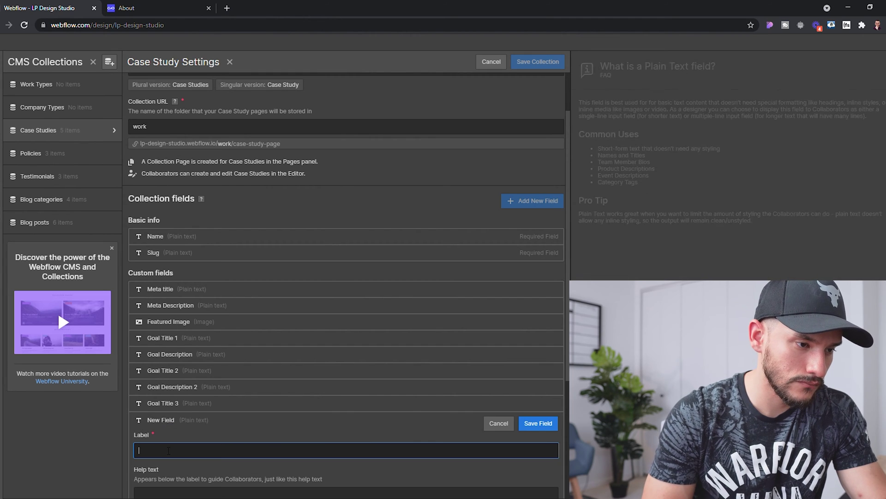
text(Goal Description)
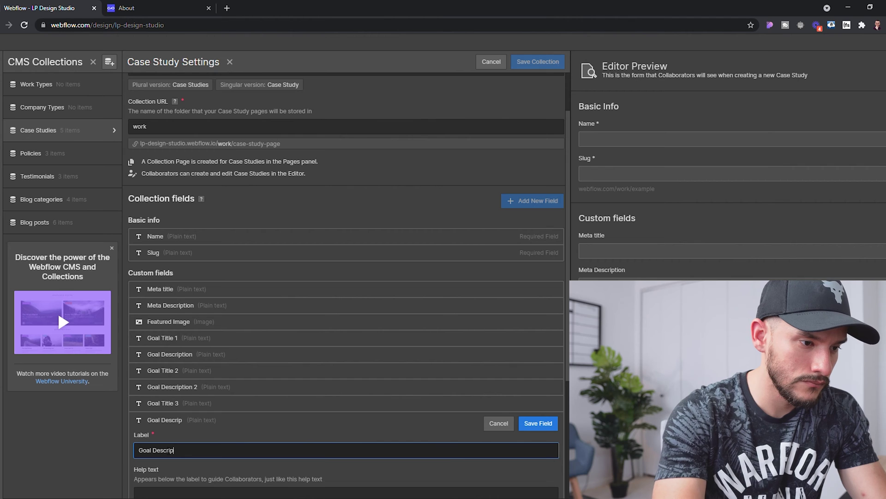
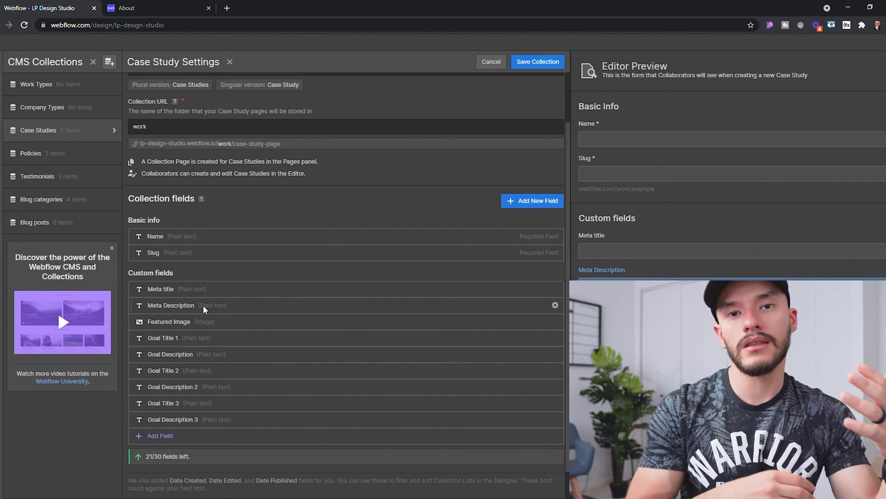
Step: Add a rich text field labelled Case Study Content to the Case Studies collection and save the field
click(160, 436)
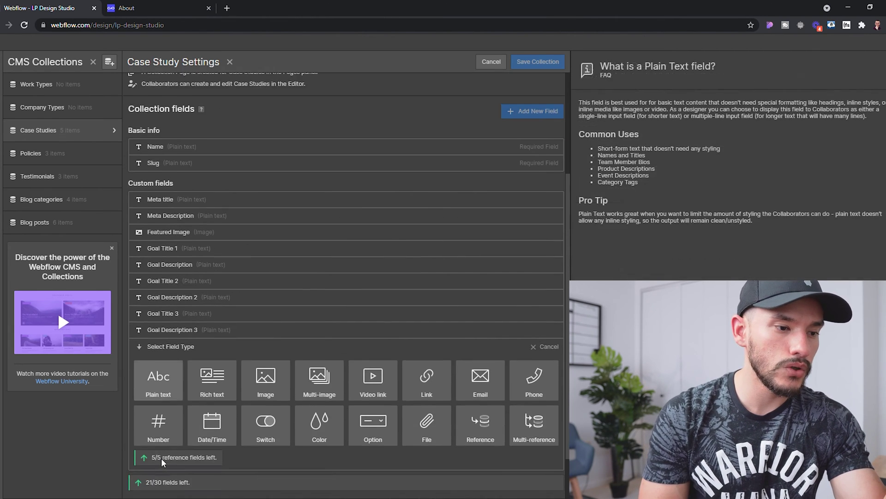
mouse_move(218, 383)
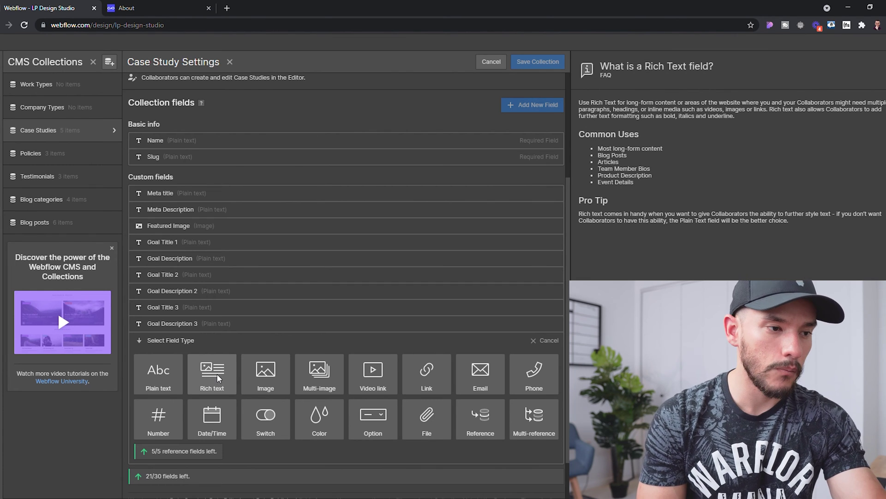
click(217, 373)
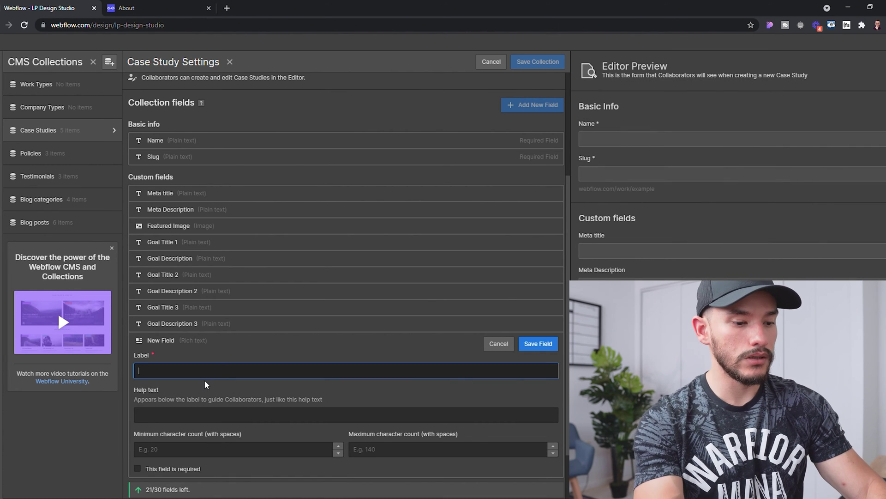
text(Case S)
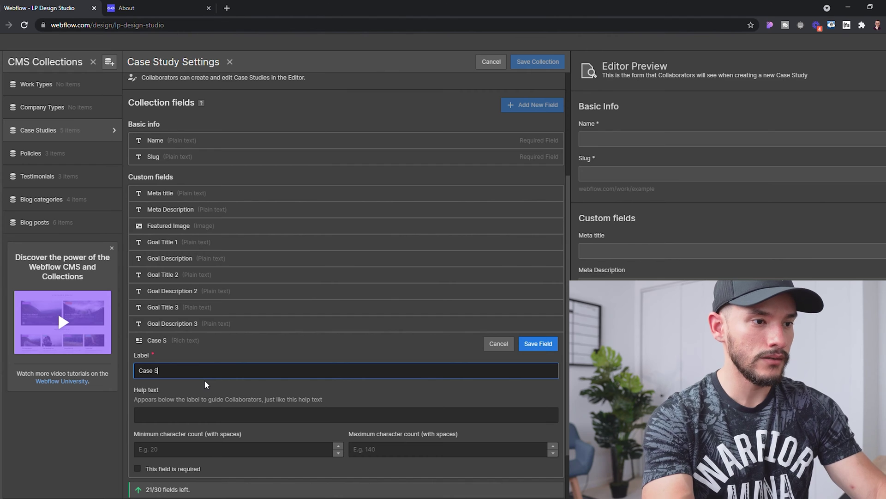
text(tudy Contnt)
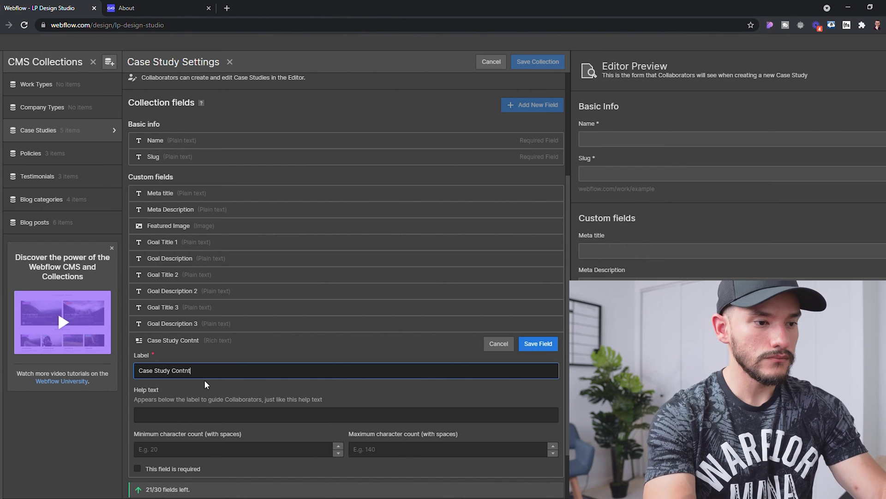
text(ent)
key(Return)
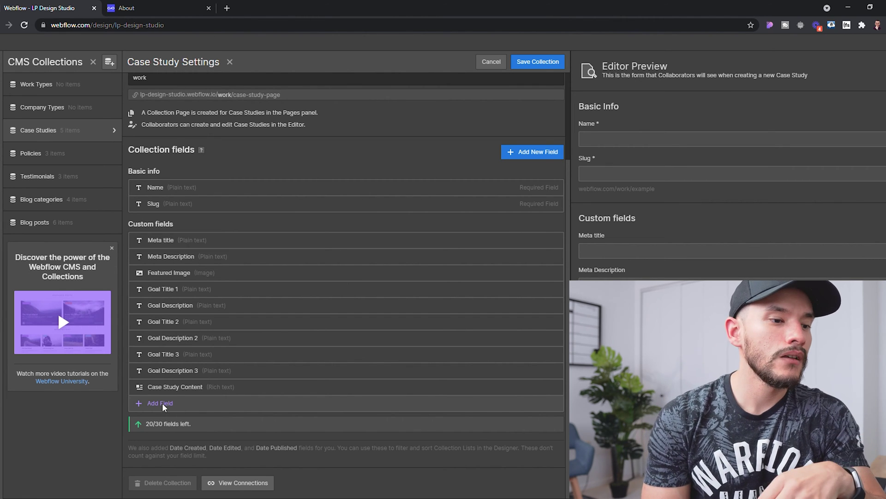
Step: Add and save a multi-reference field labelled Work Types that references the Work Types collection
click(157, 403)
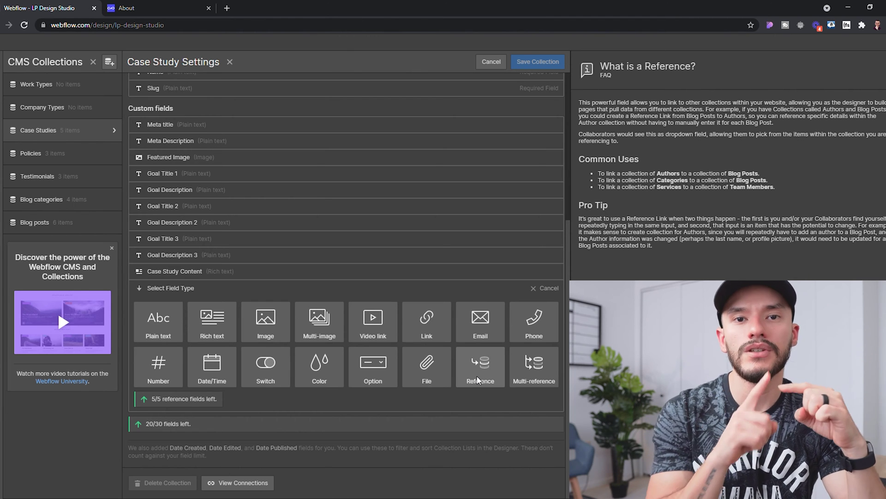
click(537, 378)
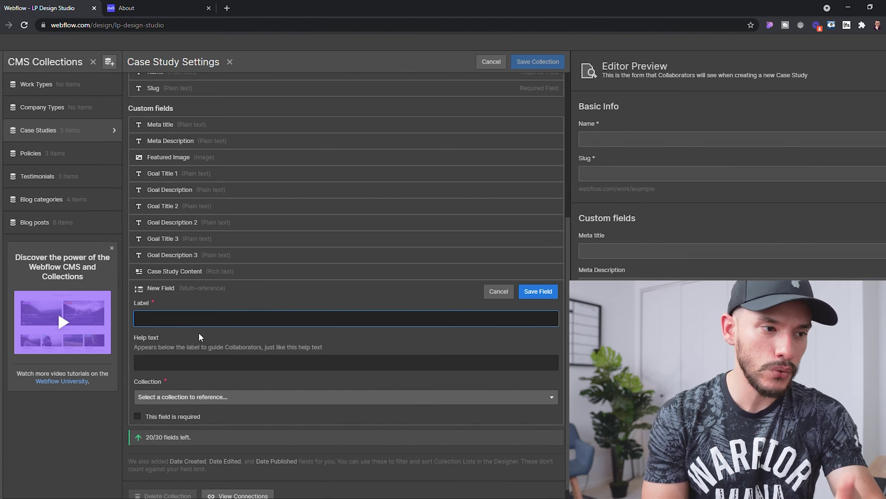
text(Work Types)
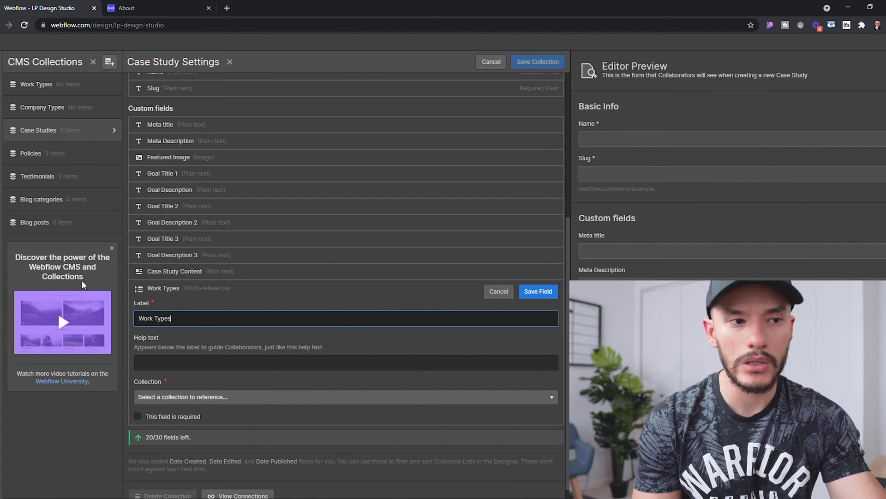
click(199, 397)
scroll(240, 419, down, 1)
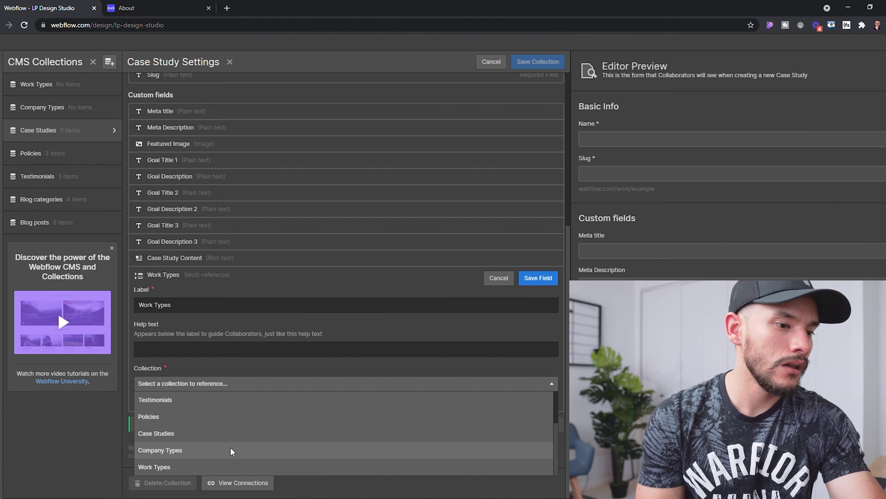
click(238, 466)
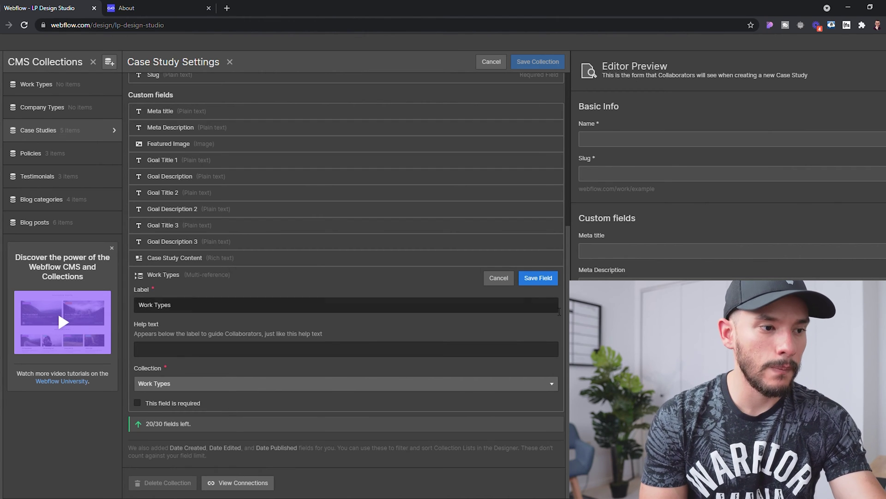
click(538, 277)
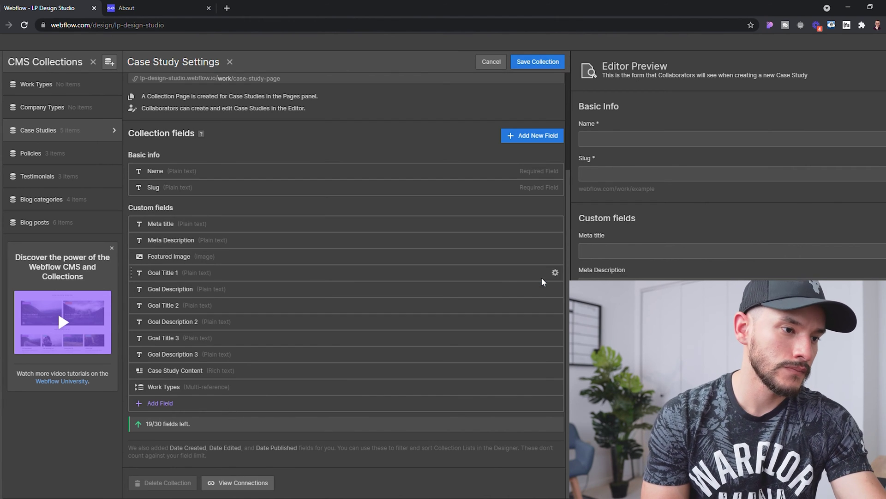
Step: Add a reference field labelled Company Types that references the Company Types collection, saving both the field and the Case Studies collection
click(155, 405)
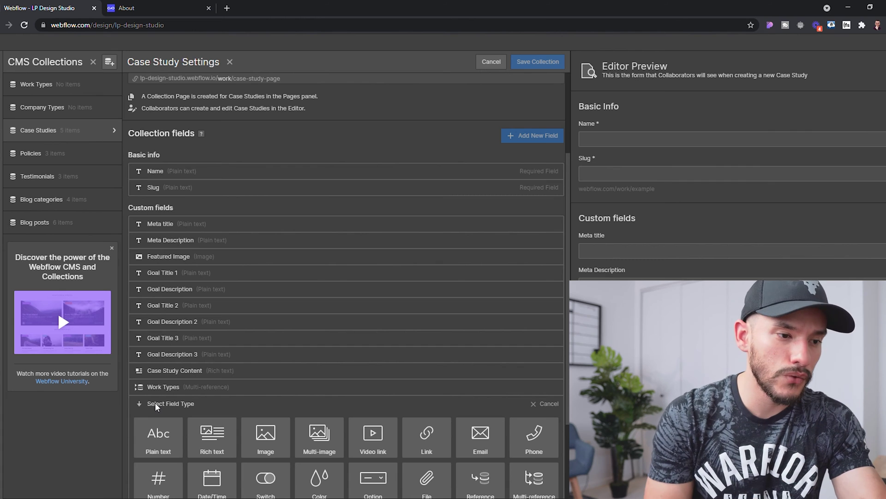
scroll(397, 385, down, 2)
mouse_move(485, 387)
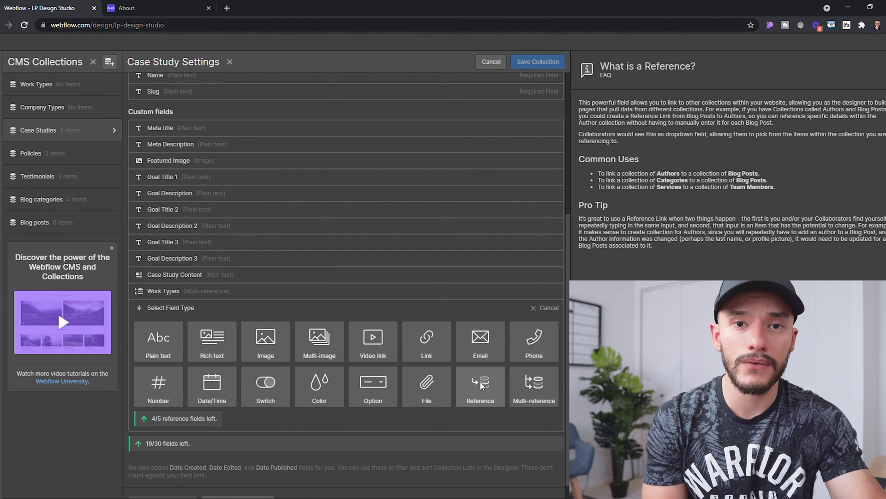
click(480, 381)
text(Company)
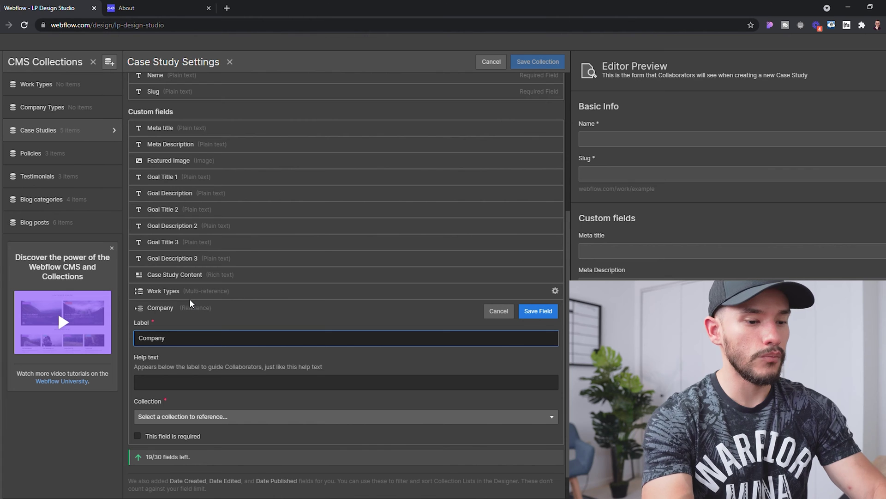
text( Types)
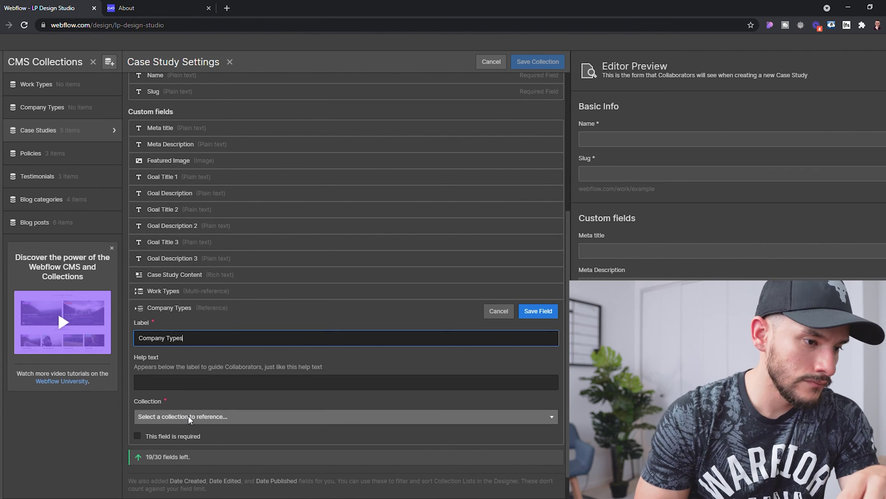
click(188, 415)
scroll(207, 427, down, 2)
scroll(207, 449, down, 1)
click(195, 452)
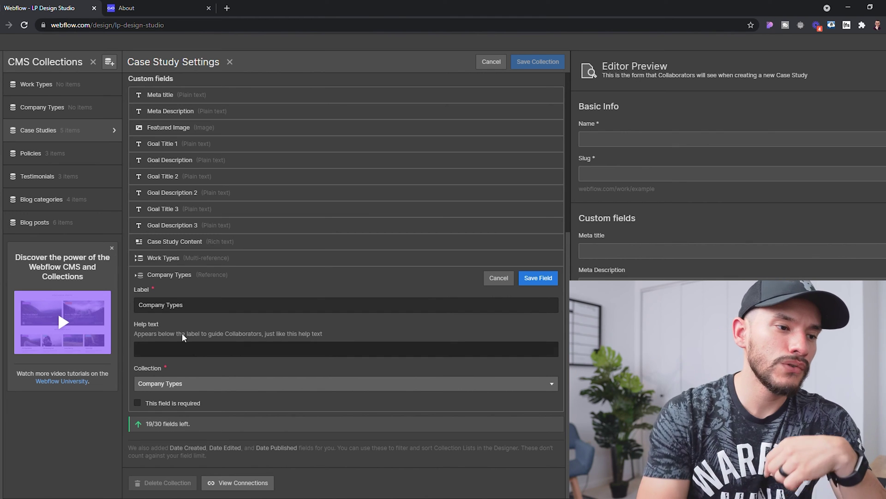
click(169, 347)
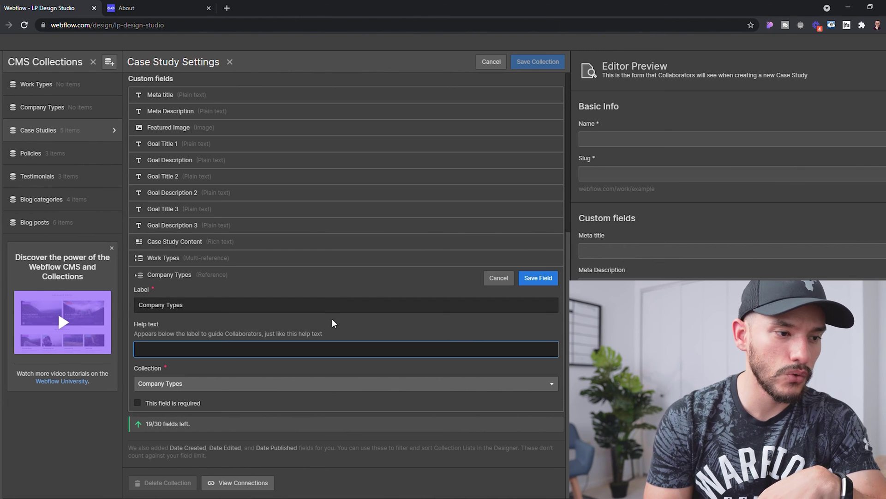
click(539, 279)
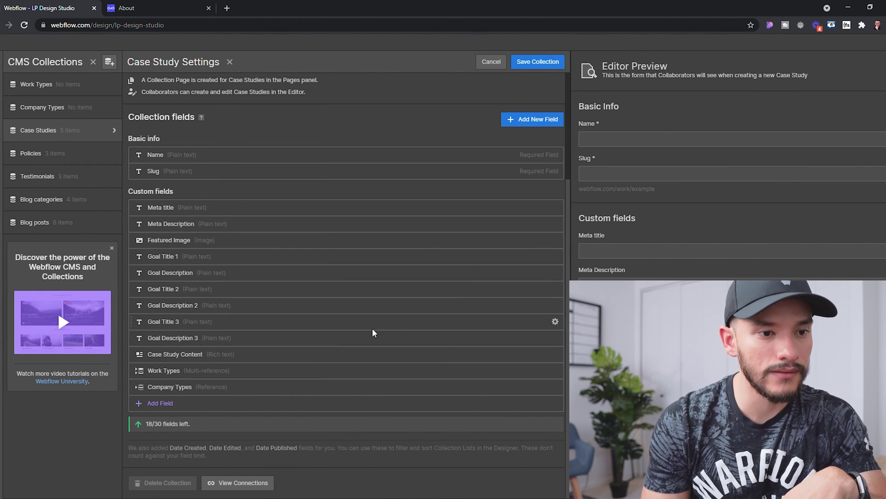
click(538, 61)
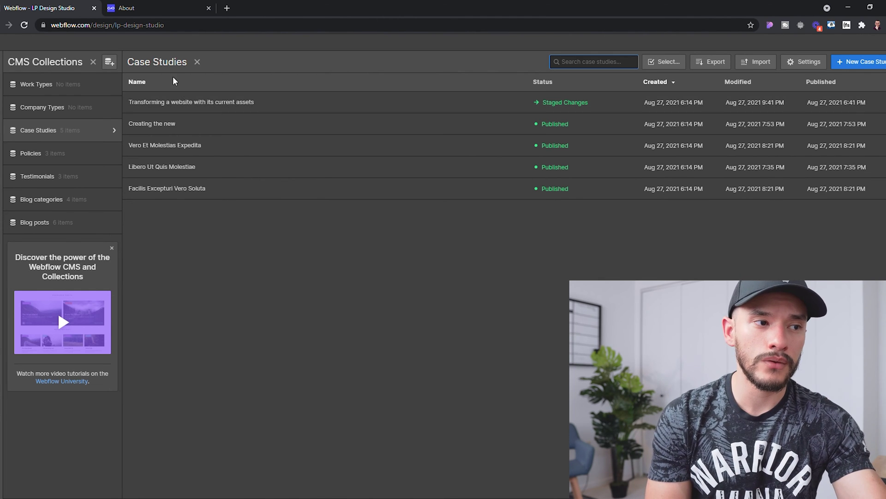
Step: Open the case study "Transforming a website with its current assets" and check its Work Types and Company Types fields for selectable items
click(187, 98)
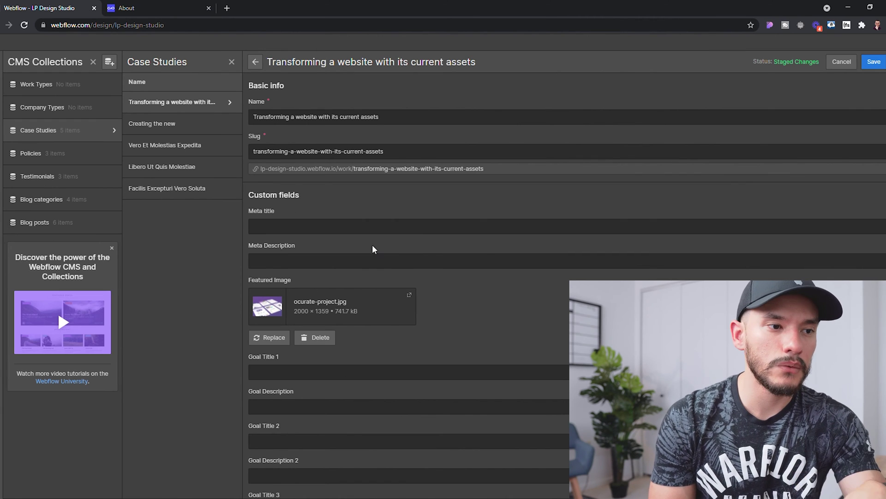
scroll(433, 199, down, 7)
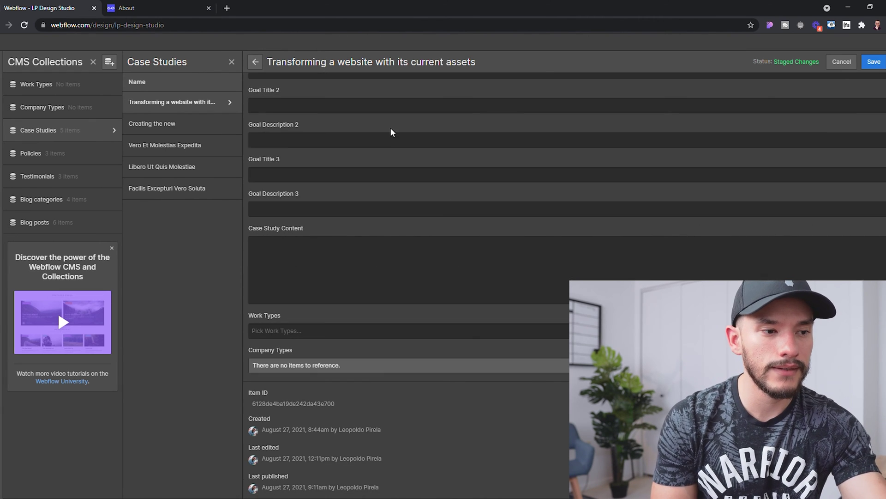
click(366, 332)
click(363, 367)
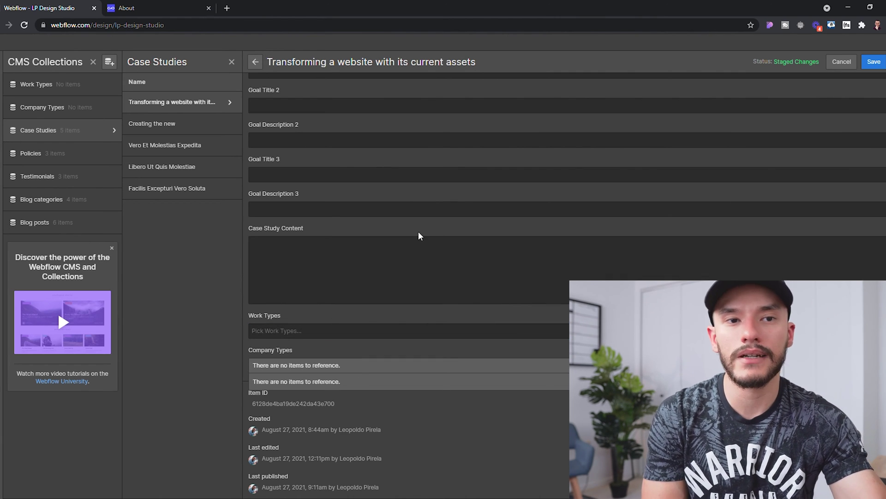
click(192, 233)
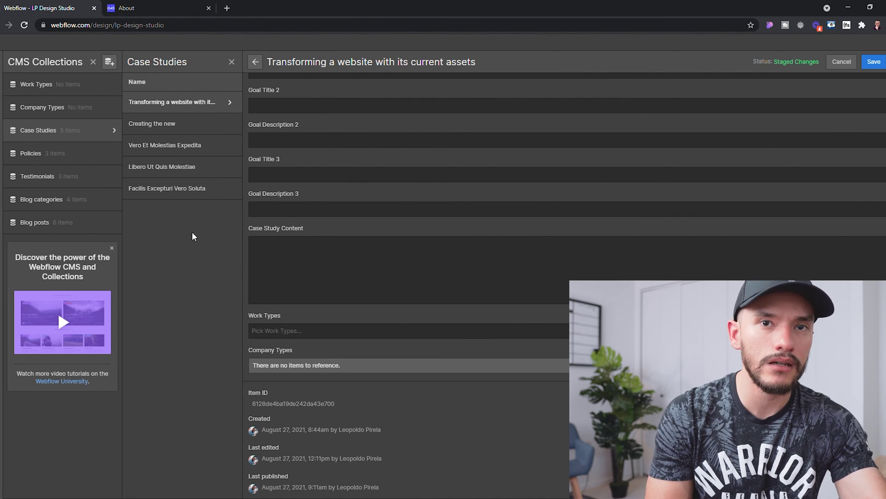
Step: Create a new item named Webflow in the Work Types collection
click(54, 84)
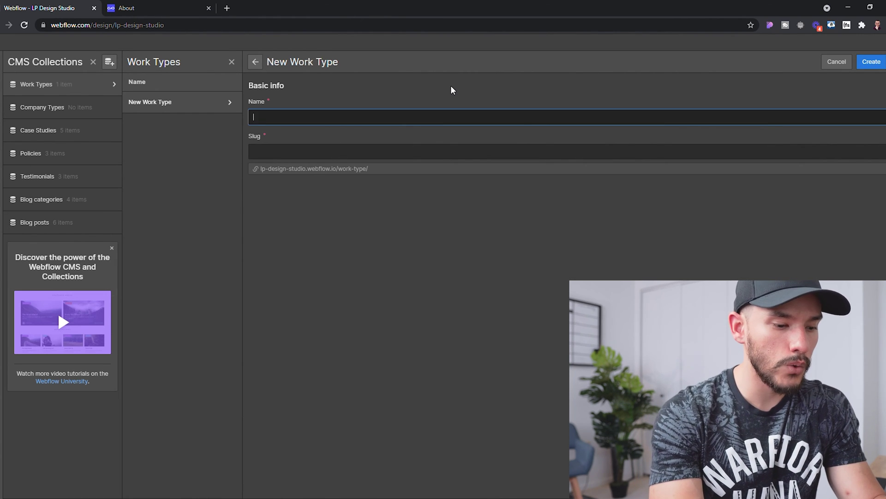
text(Webflow)
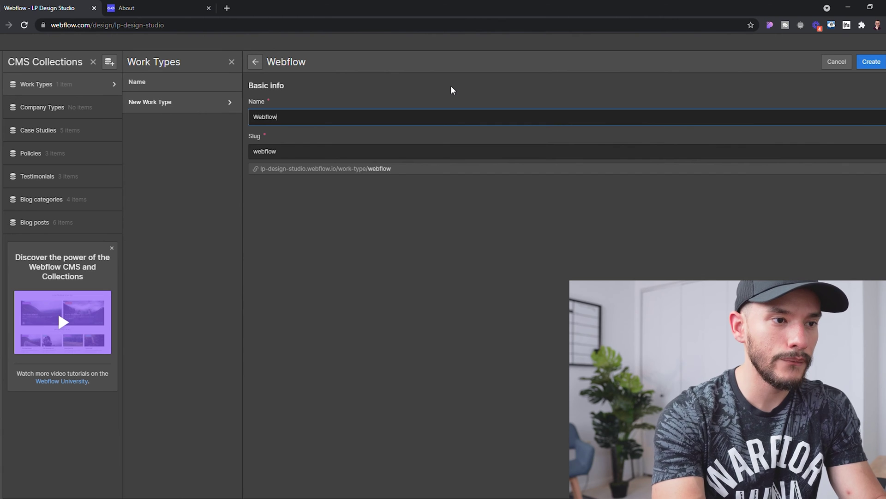
key(Return)
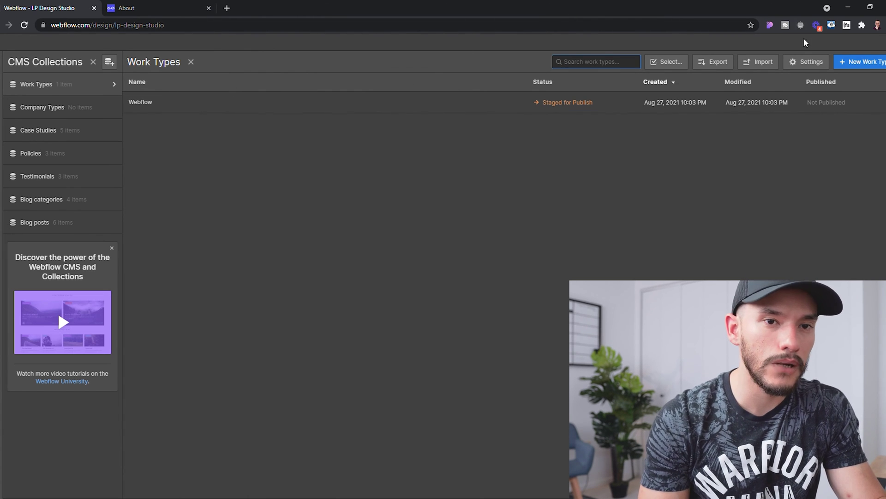
Step: Create two more items in the Work Types collection, named Sales Deck and Branding
click(860, 62)
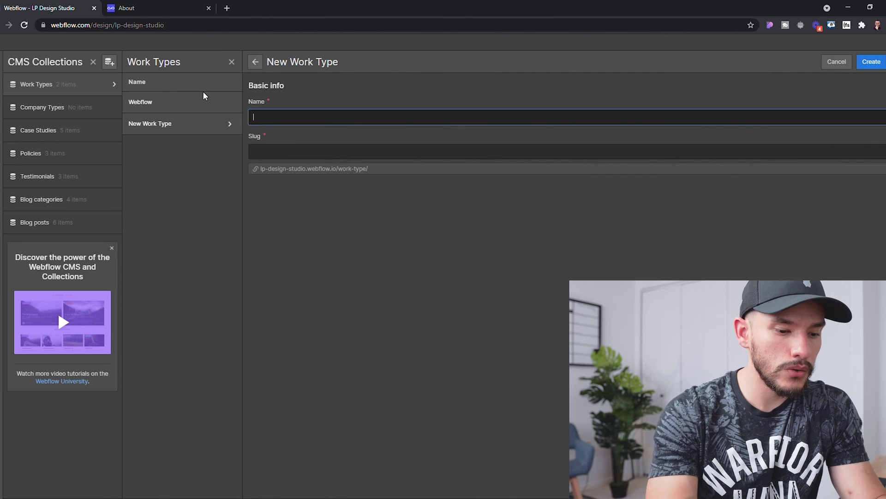
text(Sales Deck)
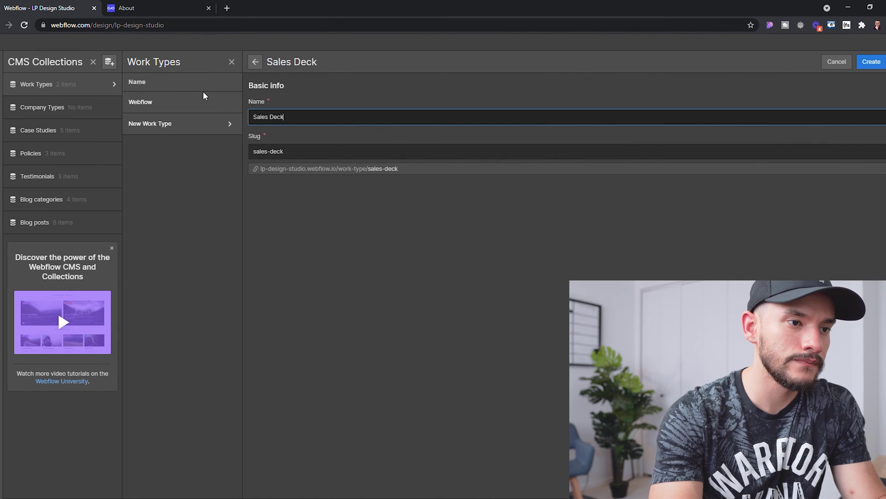
key(Return)
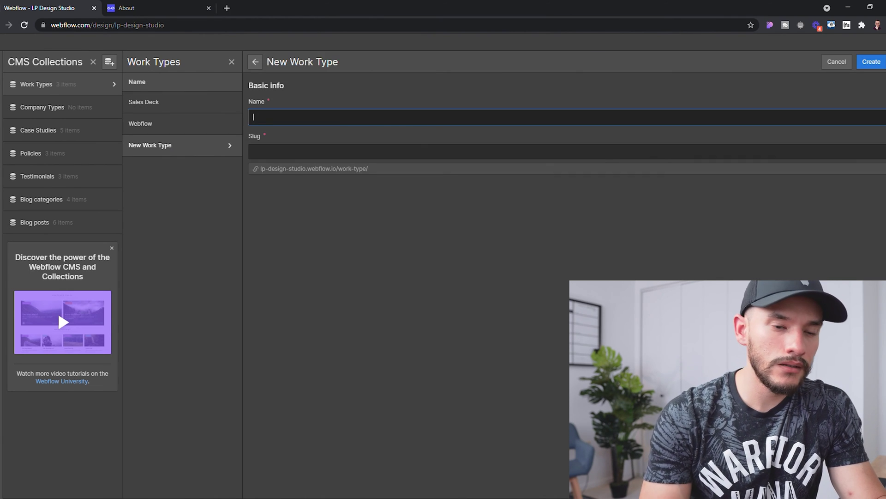
text(Brad)
key(BackSpace)
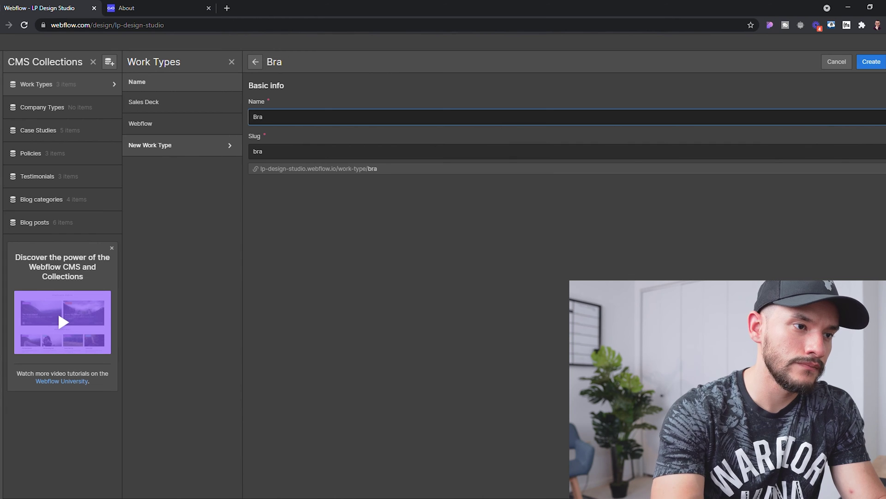
text(nding)
key(Return)
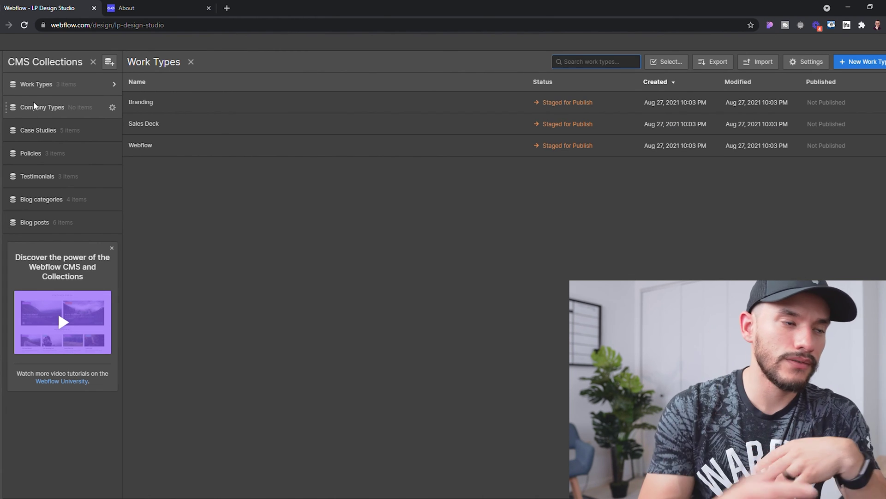
Step: Start a new item in the Company Types collection and name it Venture capital
click(68, 109)
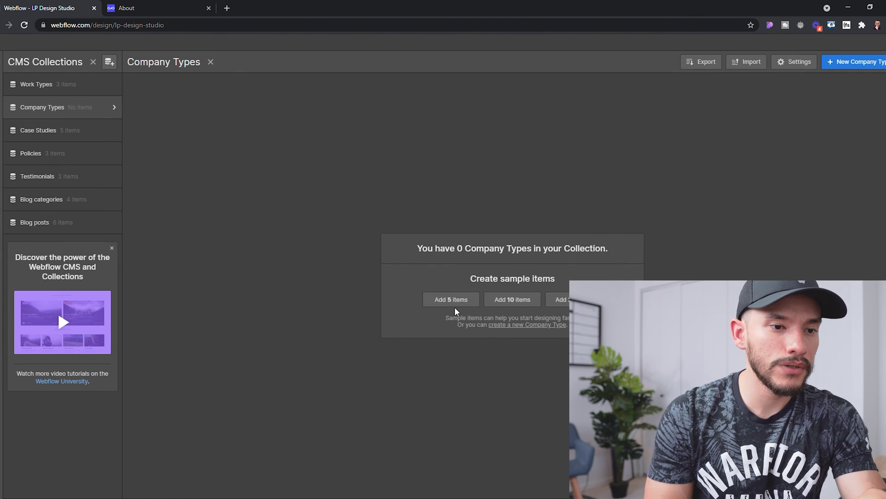
click(857, 61)
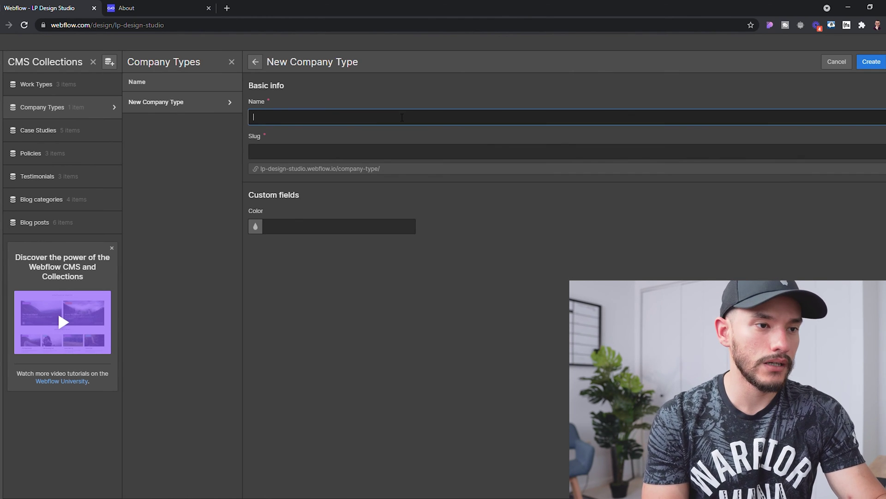
text(Vent)
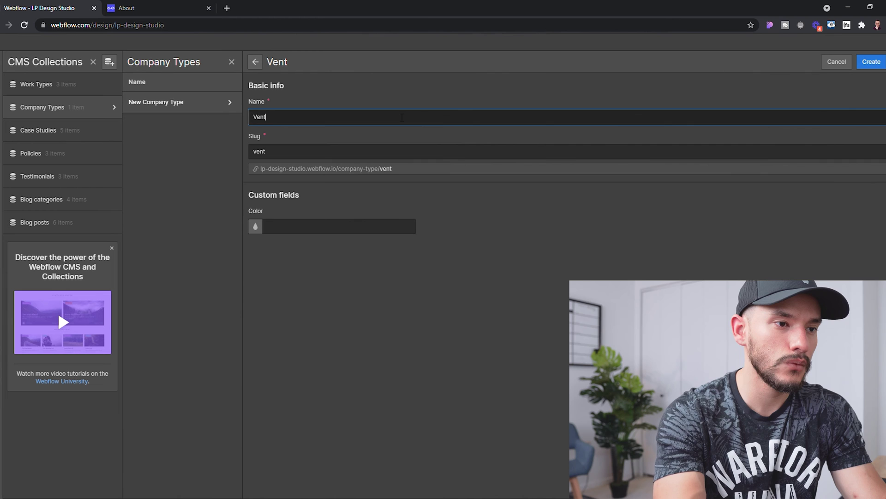
text(ures C)
key(BackSpace)
key(BackSpace)
text(s C)
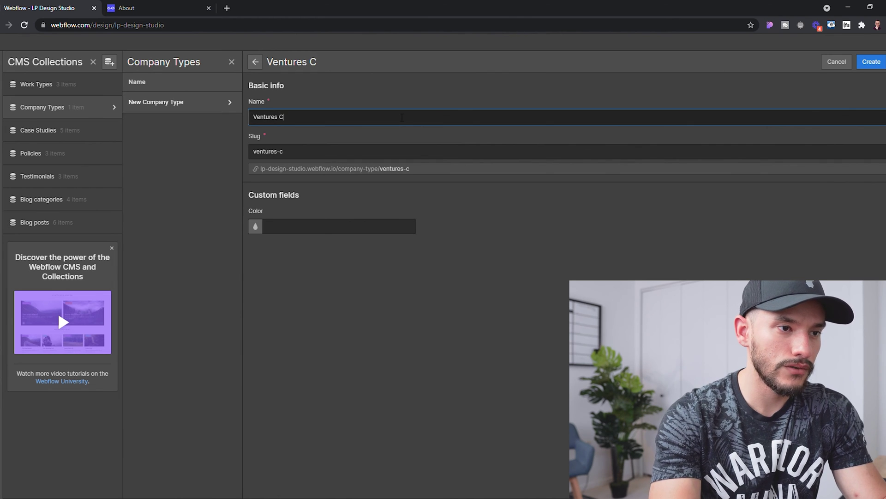
key(BackSpace)
key(BackSpace)
key(BackSpace)
text(capi)
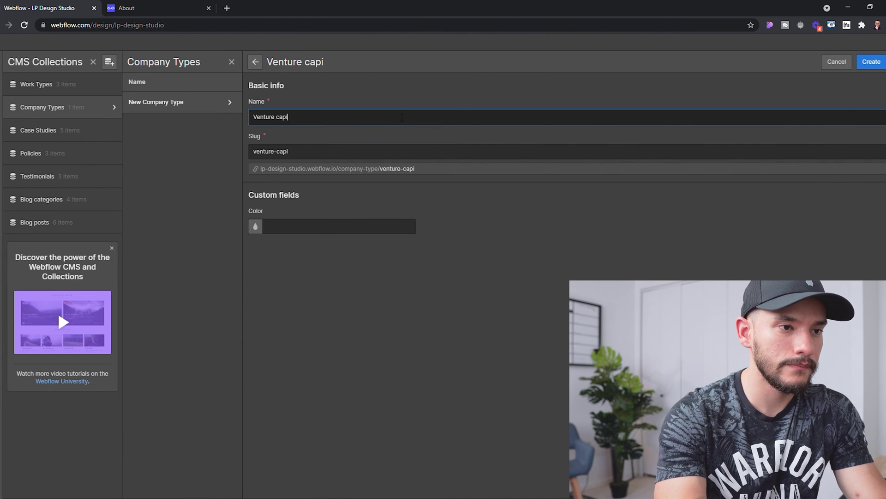
text(tal)
key(BackSpace)
text(al)
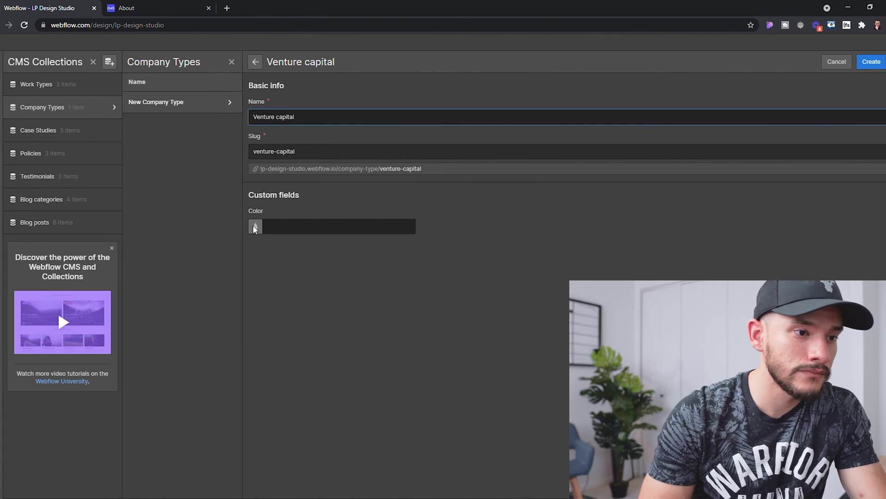
Step: Set the Venture capital item's color to the green swatch #00d09c and save the item
click(255, 227)
click(262, 390)
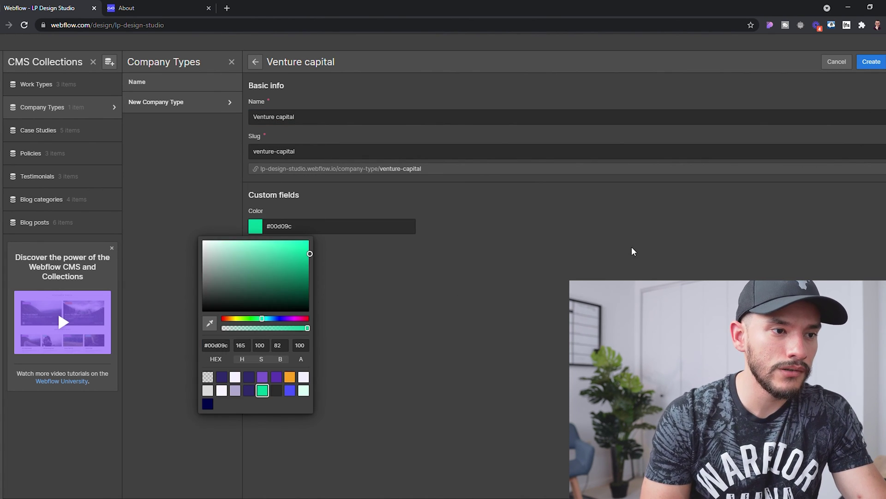
click(632, 252)
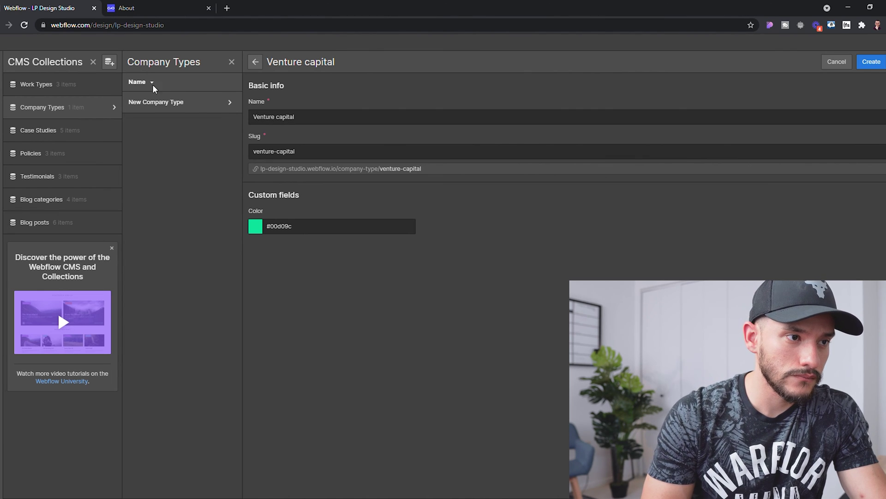
click(166, 103)
click(512, 292)
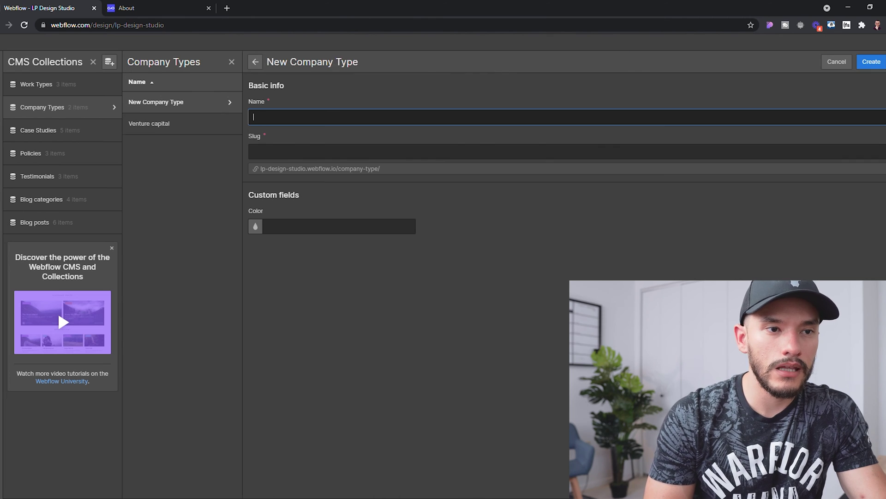
Step: Create a Company Types item named Logistics with the blue swatch #4b55fd as its color, and save it
text(Logistic)
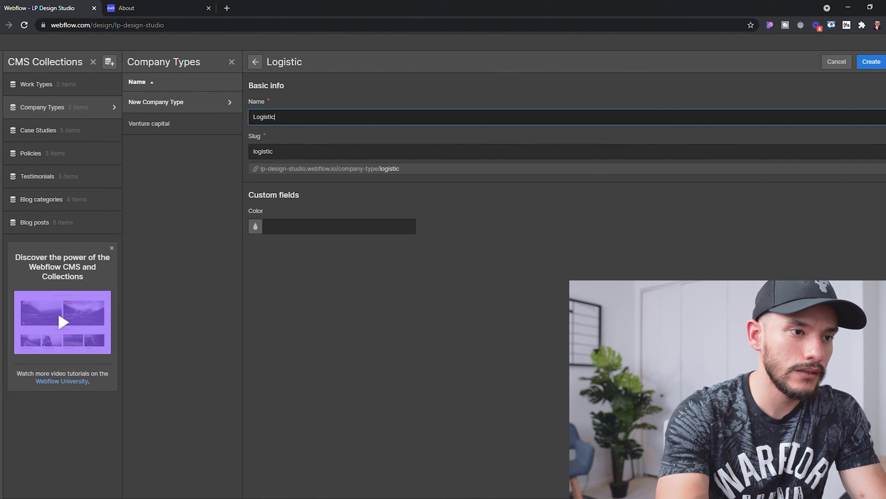
text(s)
click(260, 226)
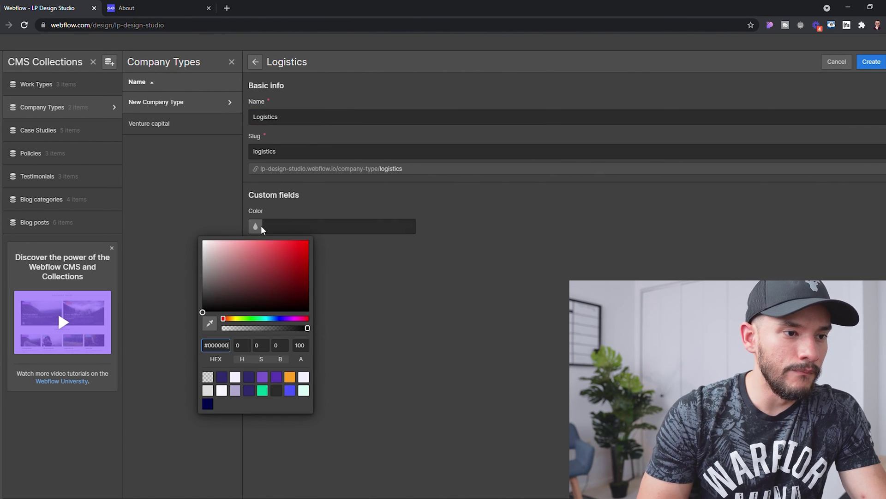
click(290, 389)
click(499, 249)
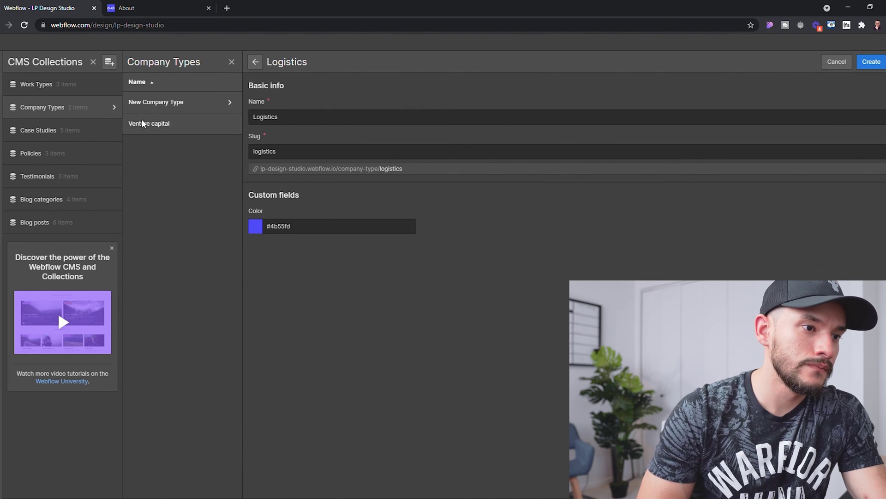
click(162, 123)
click(543, 298)
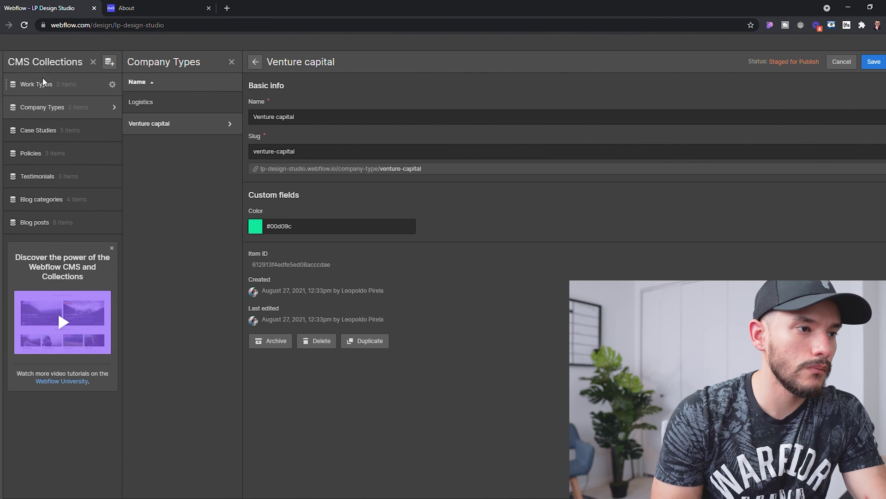
Step: In the case study "Transforming a website with its current assets", assign the work types Sales Deck, Webflow and Branding
click(59, 138)
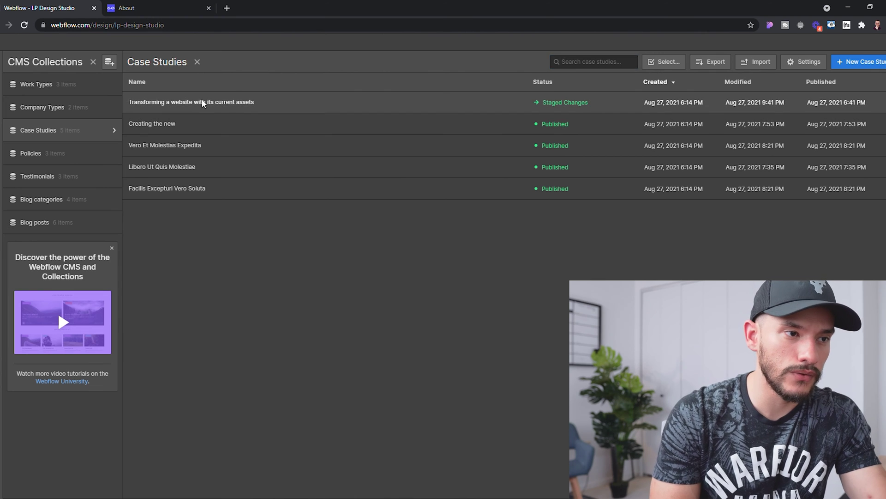
click(201, 101)
scroll(451, 283, down, 8)
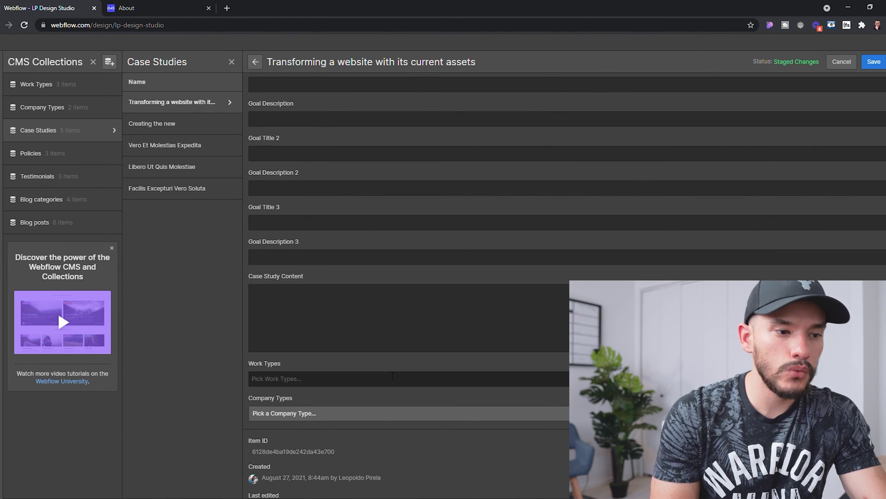
click(377, 381)
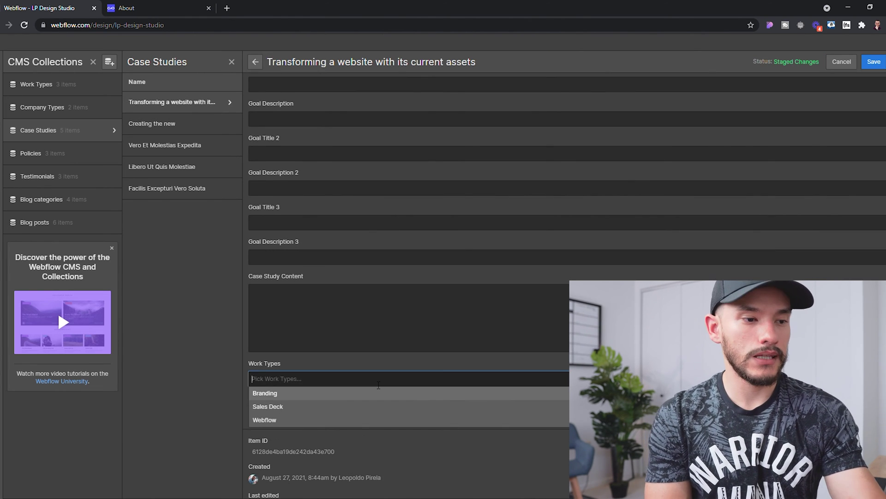
click(318, 411)
click(309, 407)
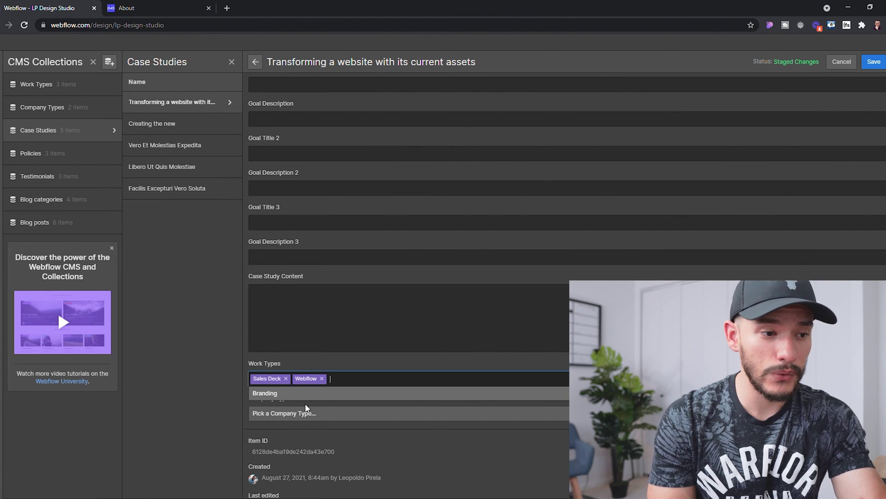
click(322, 392)
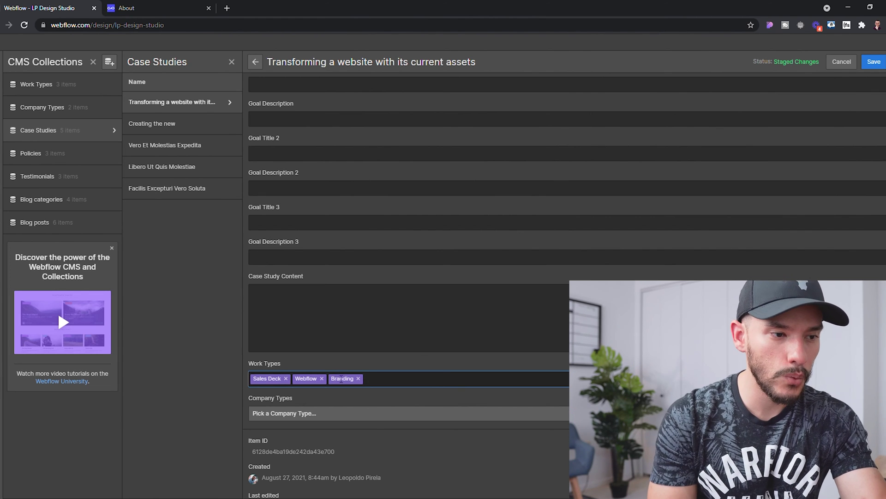
Step: Set the case study's company type to Logistics and save the item
click(364, 413)
click(330, 445)
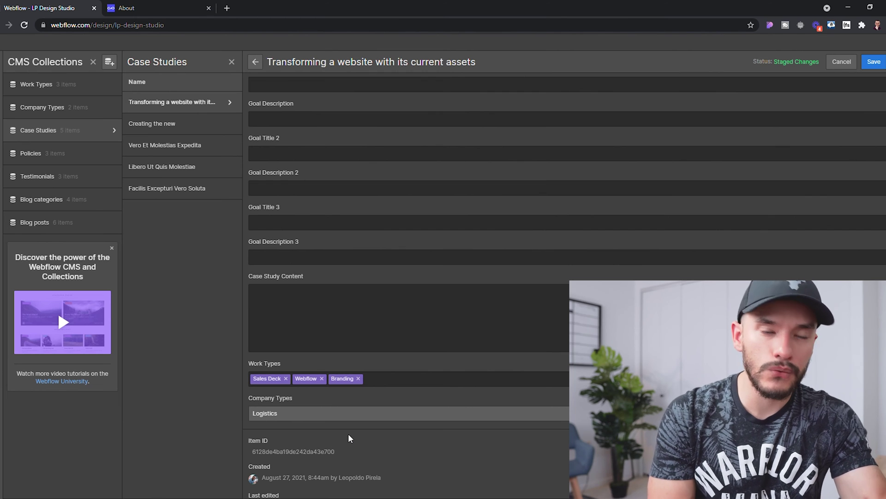
scroll(400, 329, up, 5)
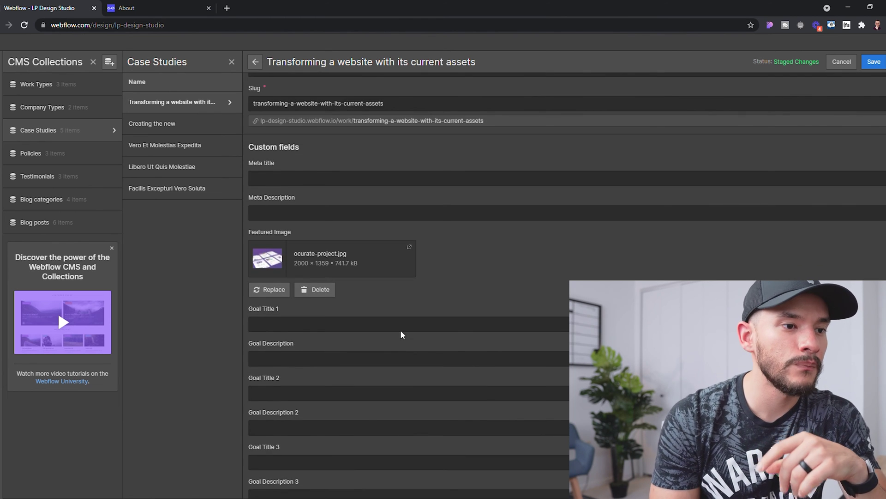
scroll(398, 243, down, 5)
scroll(382, 266, up, 2)
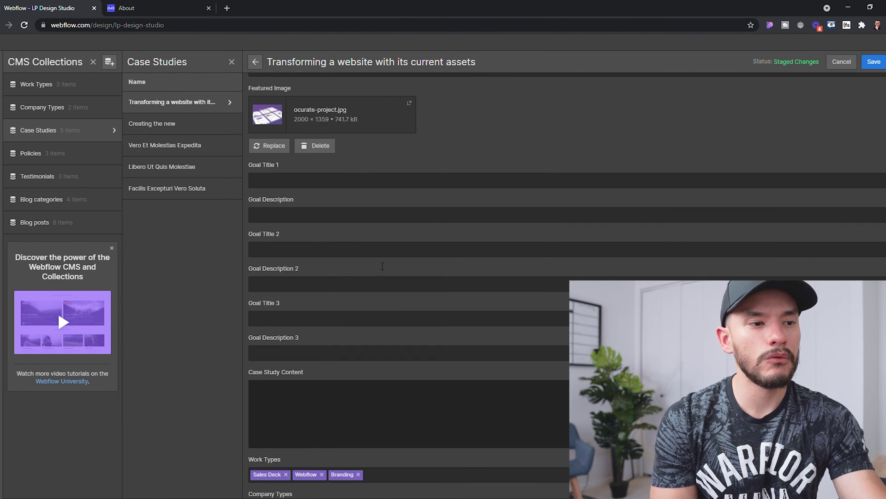
scroll(382, 265, up, 4)
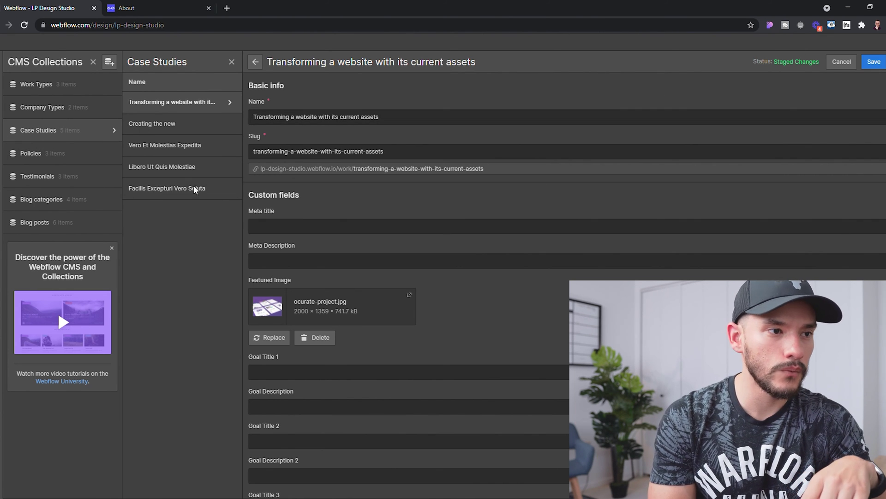
click(196, 122)
click(517, 297)
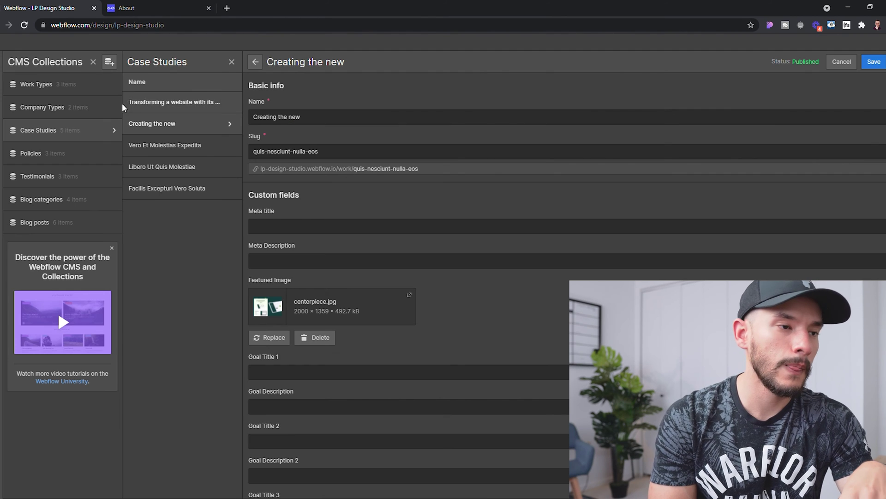
Step: In the Case Studies collection settings, move the Work Types and Company Types fields directly below Featured Image and save the collection
click(112, 131)
scroll(277, 222, down, 3)
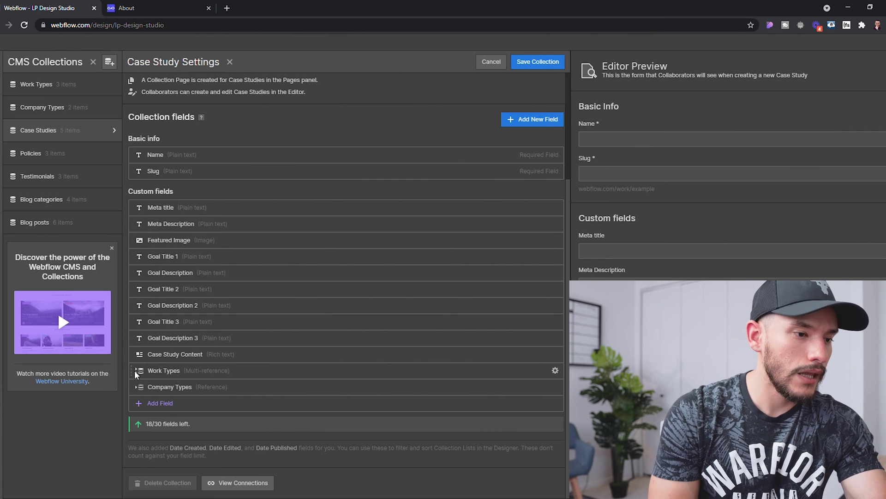
drag(134, 375, 166, 250)
drag(132, 395, 240, 272)
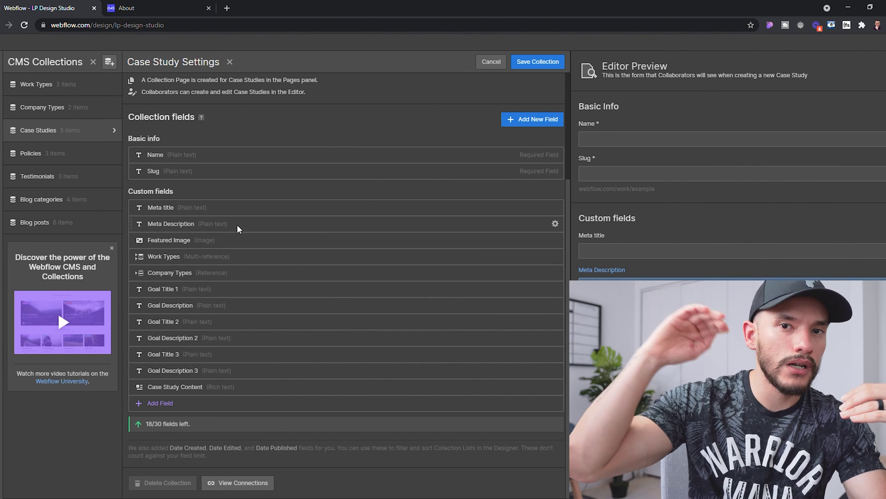
click(547, 62)
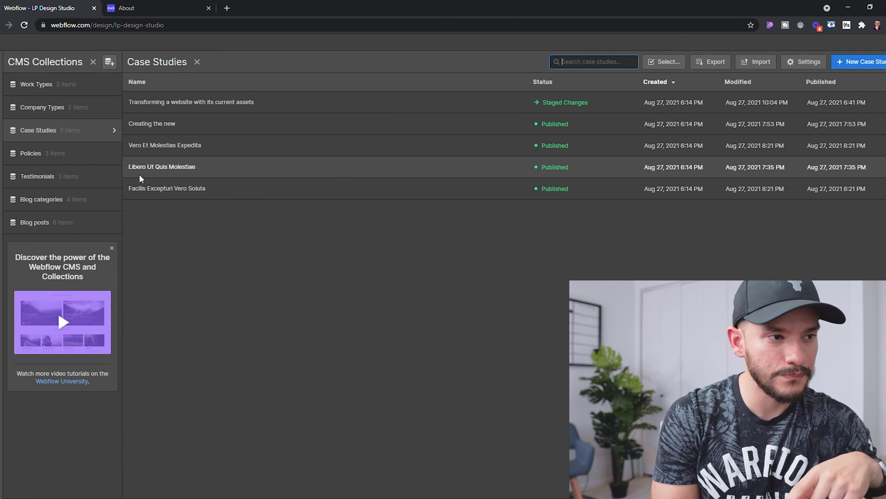
Step: Examine the Meta title and Meta Description field settings of Case Studies, including their character limits, and return to the Case Studies item list
click(112, 132)
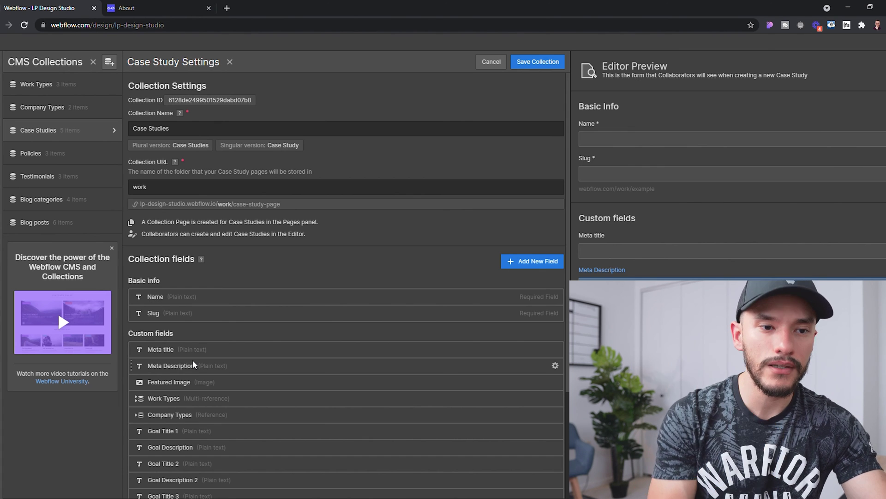
click(555, 349)
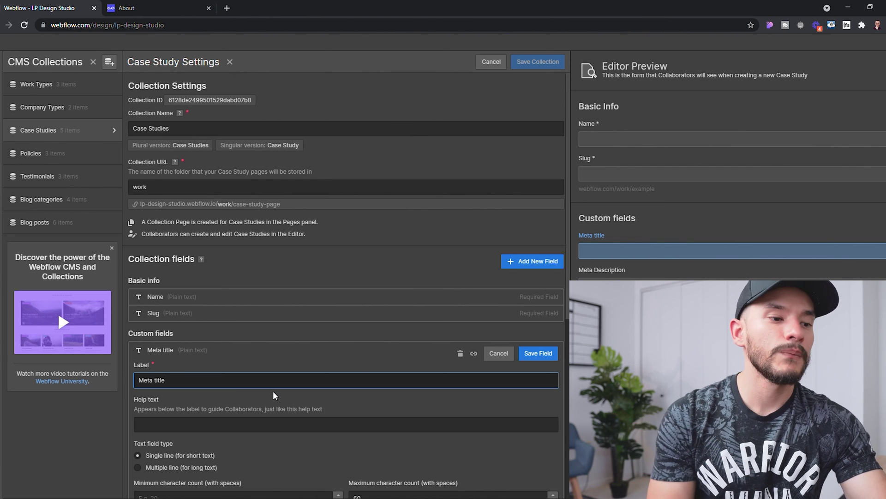
scroll(295, 398, down, 1)
scroll(298, 398, down, 2)
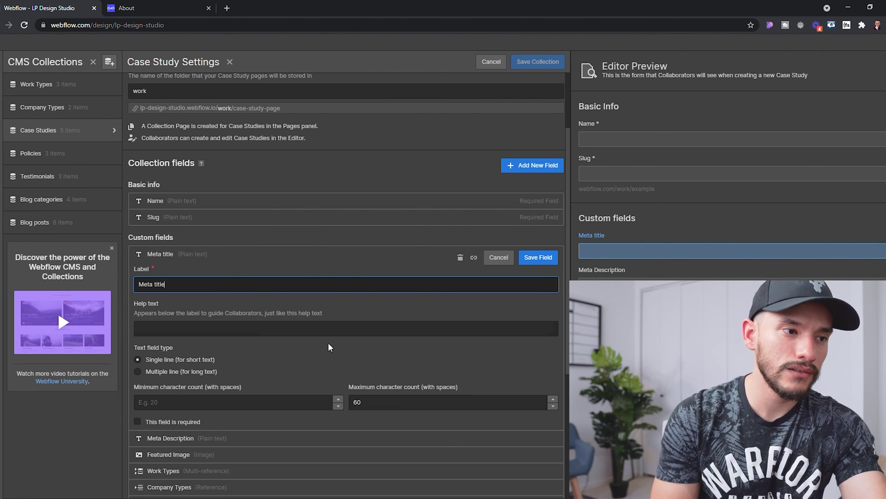
click(226, 260)
scroll(207, 425, down, 2)
scroll(214, 431, down, 1)
click(356, 294)
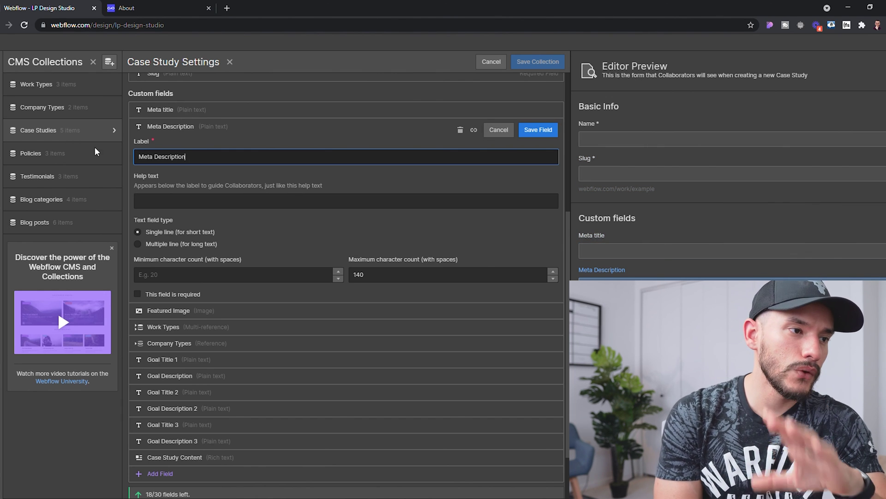
click(42, 115)
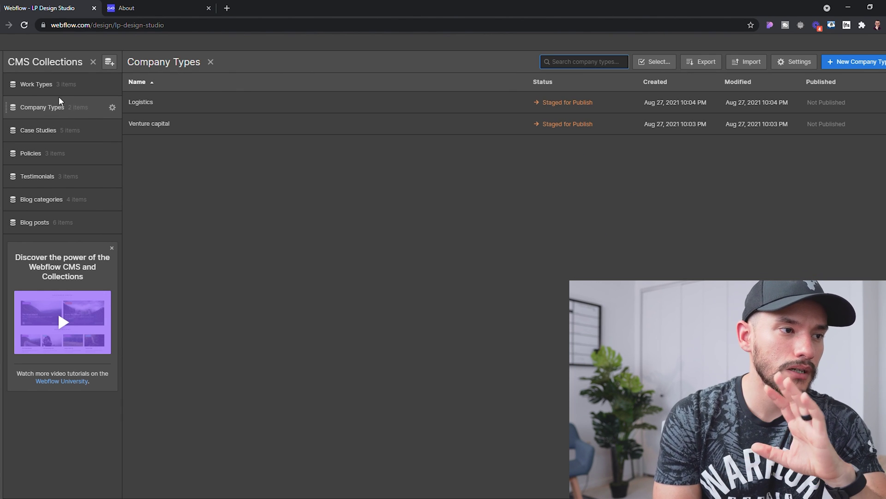
click(39, 135)
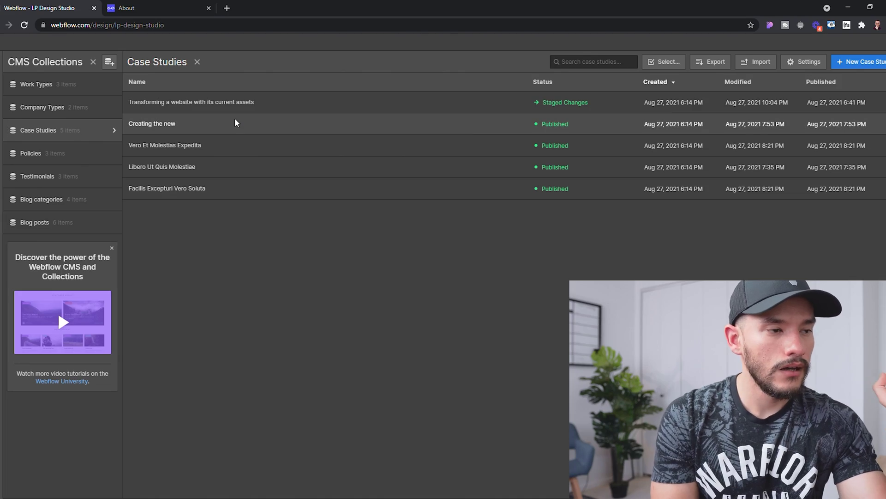